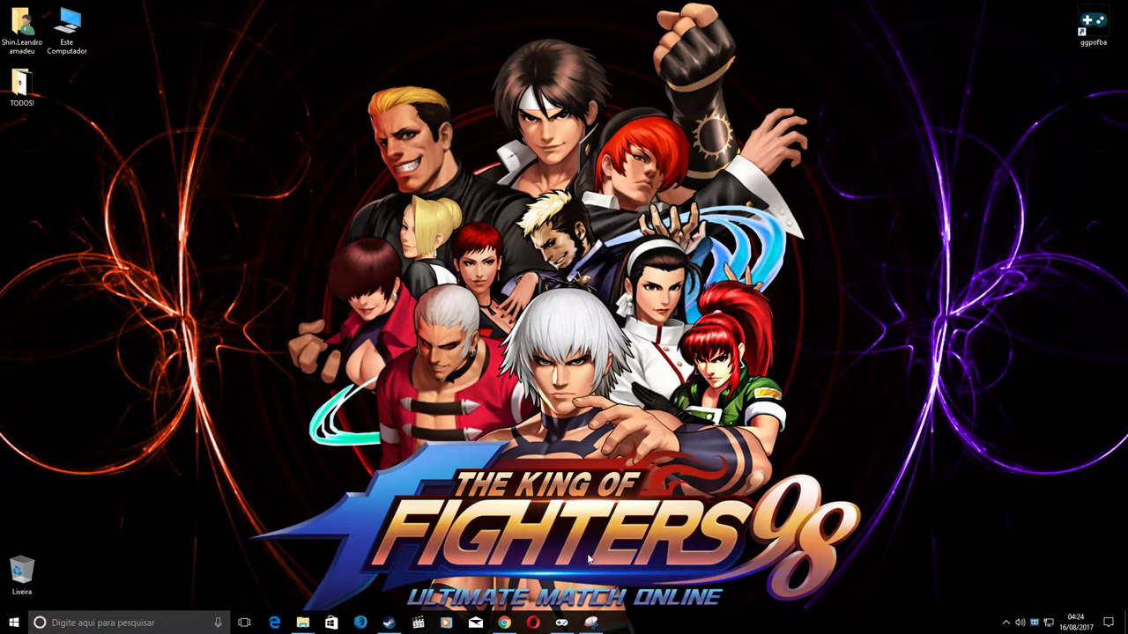
Step: View the Snipping Tool capture of the Fightcade "Connecting to Server..." screen and minimize it
{"action": "left_click", "coordinate": [590, 622]}
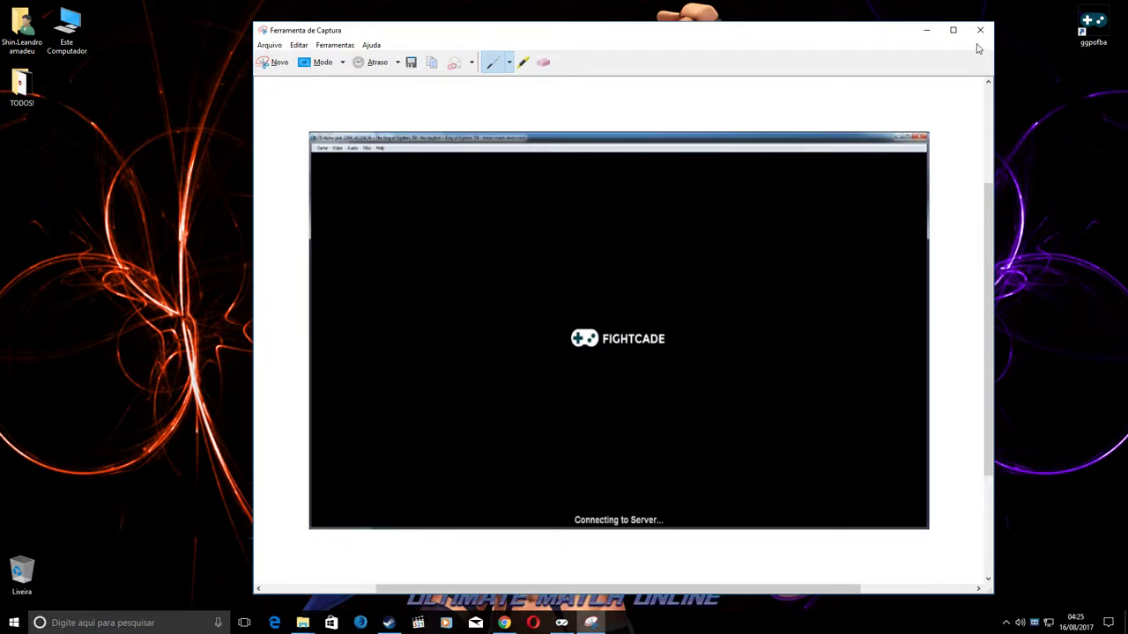
{"action": "left_click", "coordinate": [925, 30]}
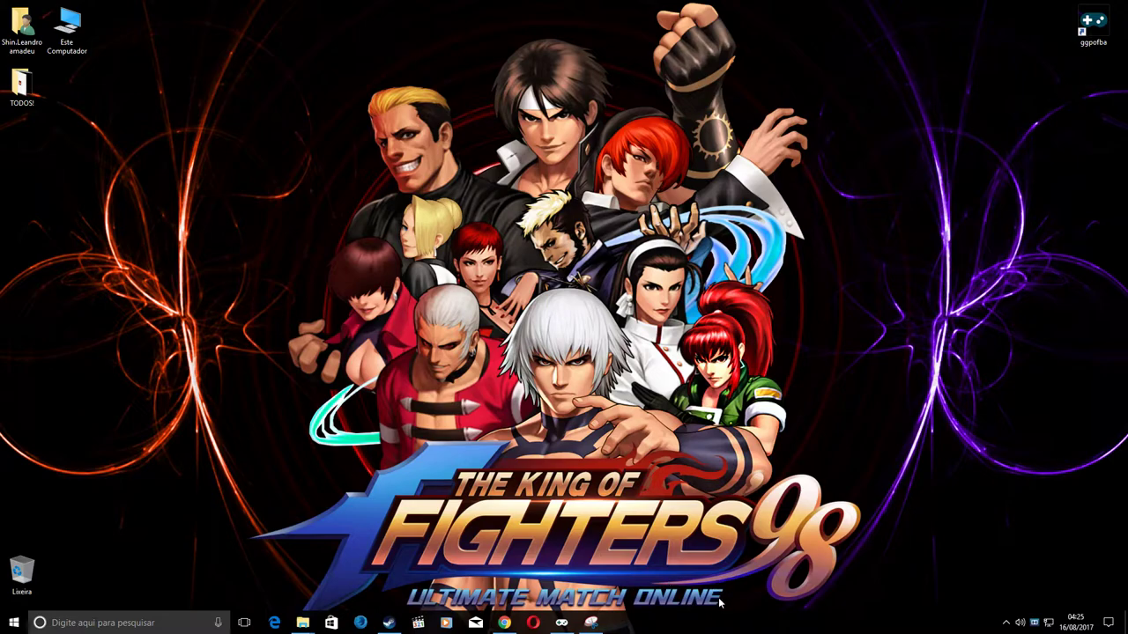
Step: Switch to the TP-LINK router page in Chrome and view the Porta de Disparo list and its blank new-entry form
{"action": "left_click", "coordinate": [505, 624]}
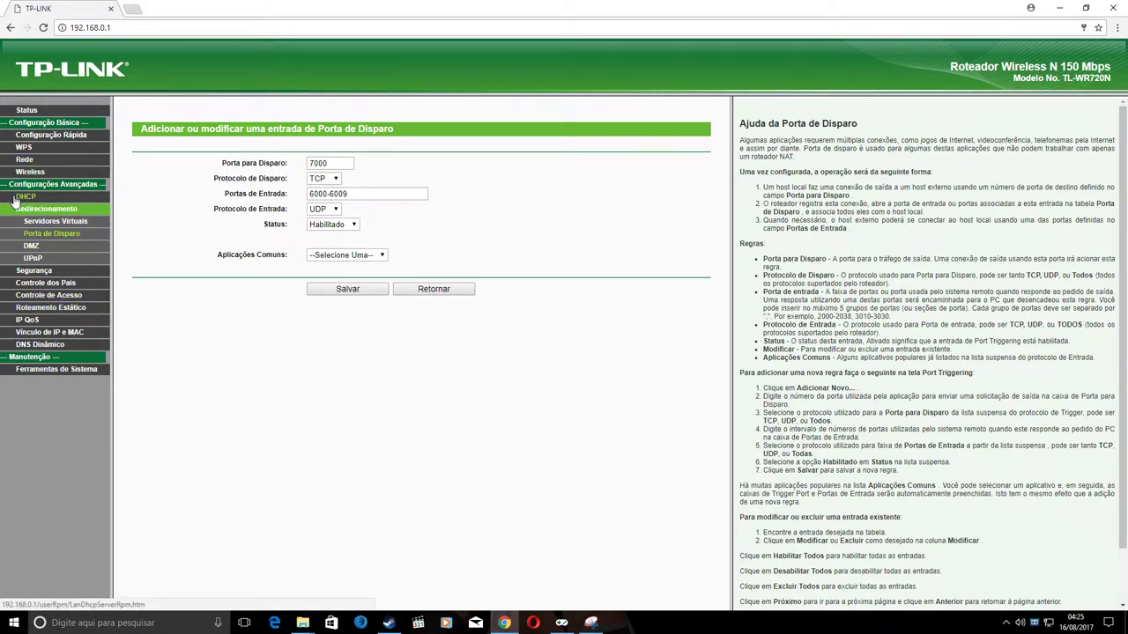
{"action": "left_click", "coordinate": [59, 236]}
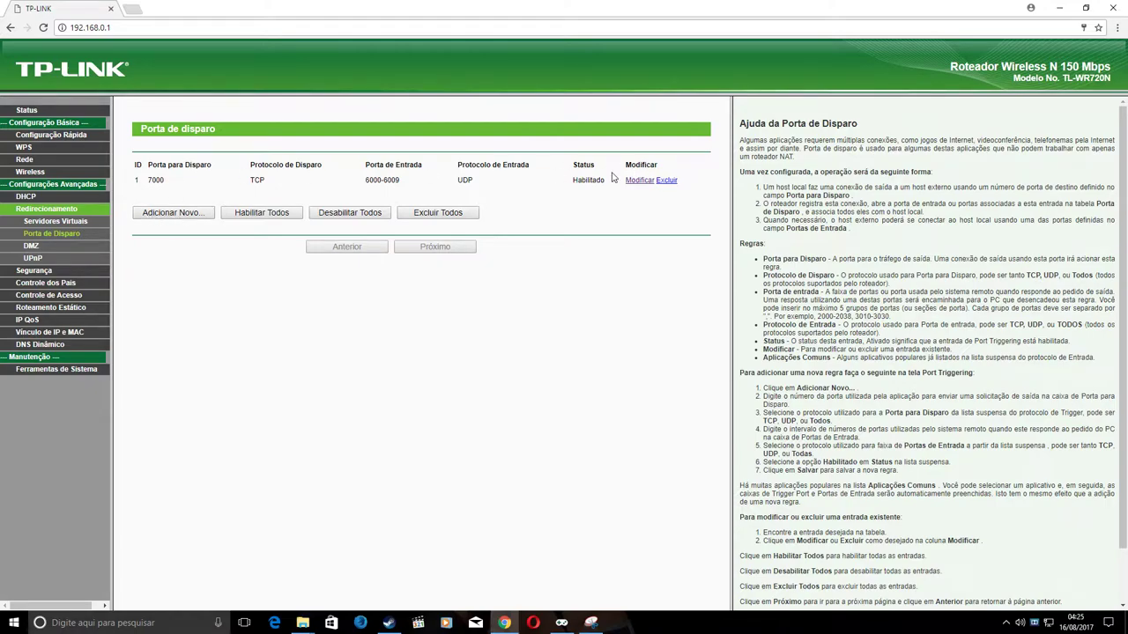
{"action": "left_click", "coordinate": [167, 212]}
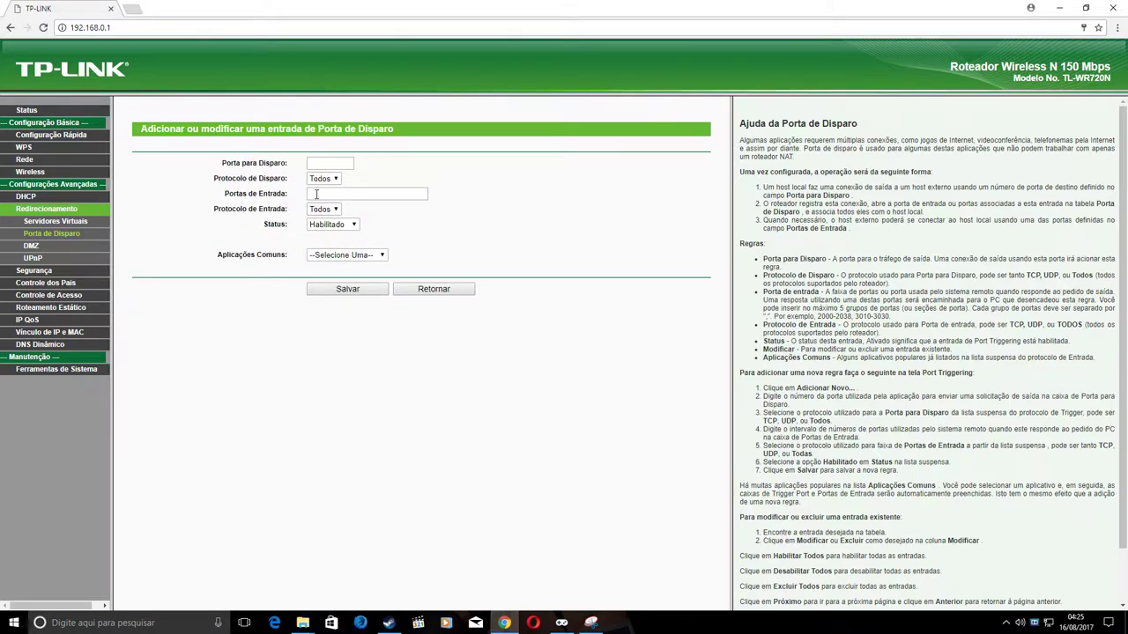
{"action": "left_click", "coordinate": [428, 290]}
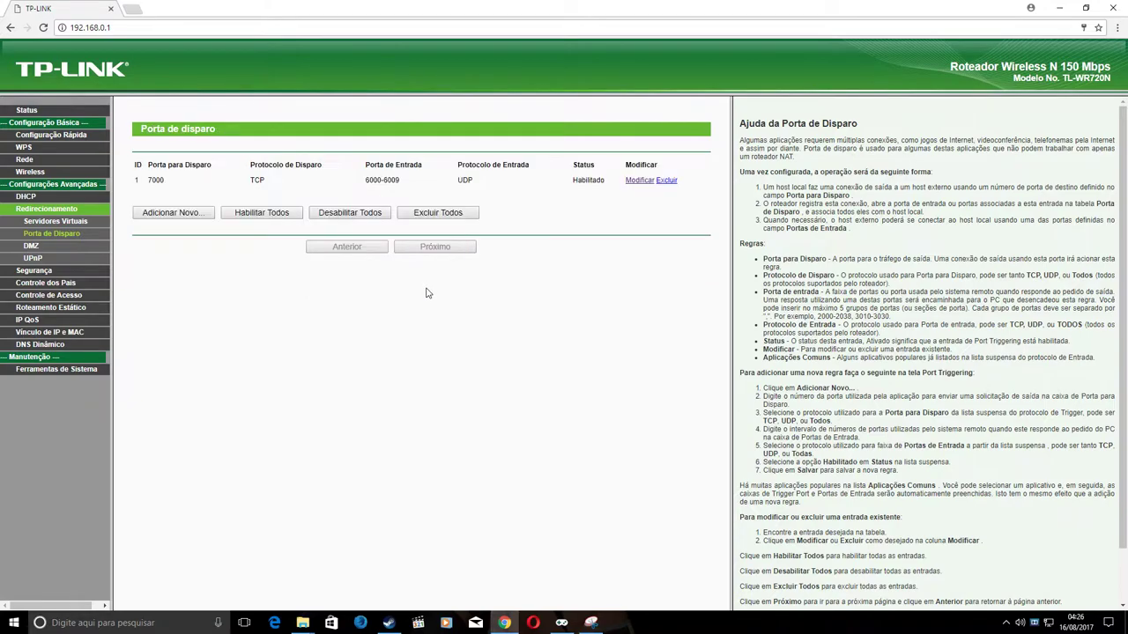
Step: Open the port-trigger entry for port 7000, save it with its existing settings, and minimize the browser
{"action": "left_click", "coordinate": [638, 181]}
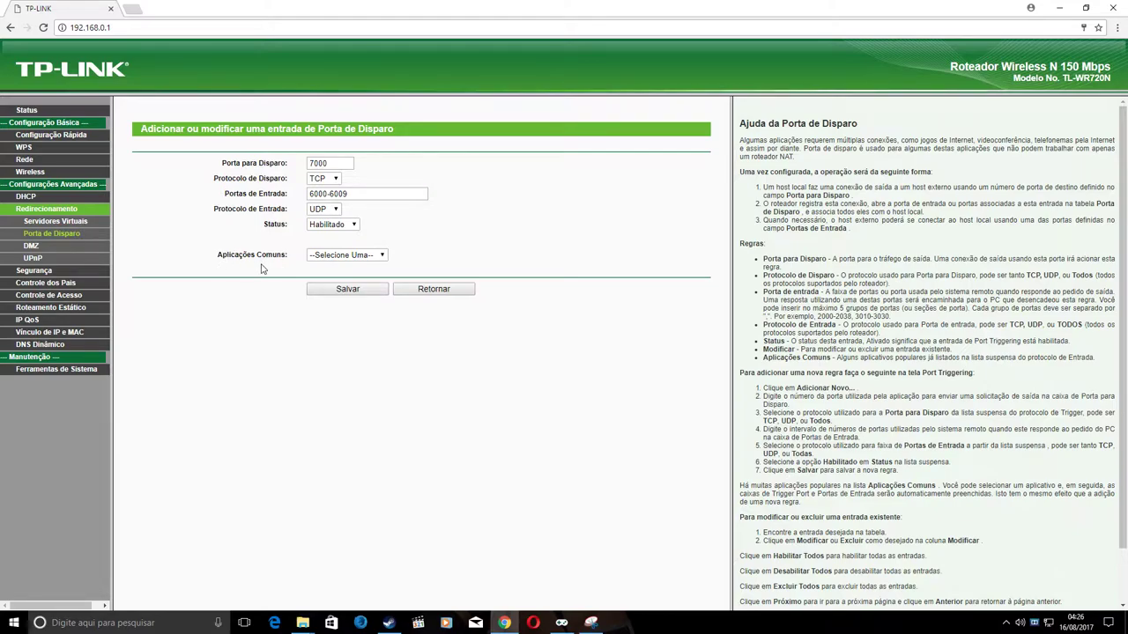
{"action": "left_click", "coordinate": [350, 290]}
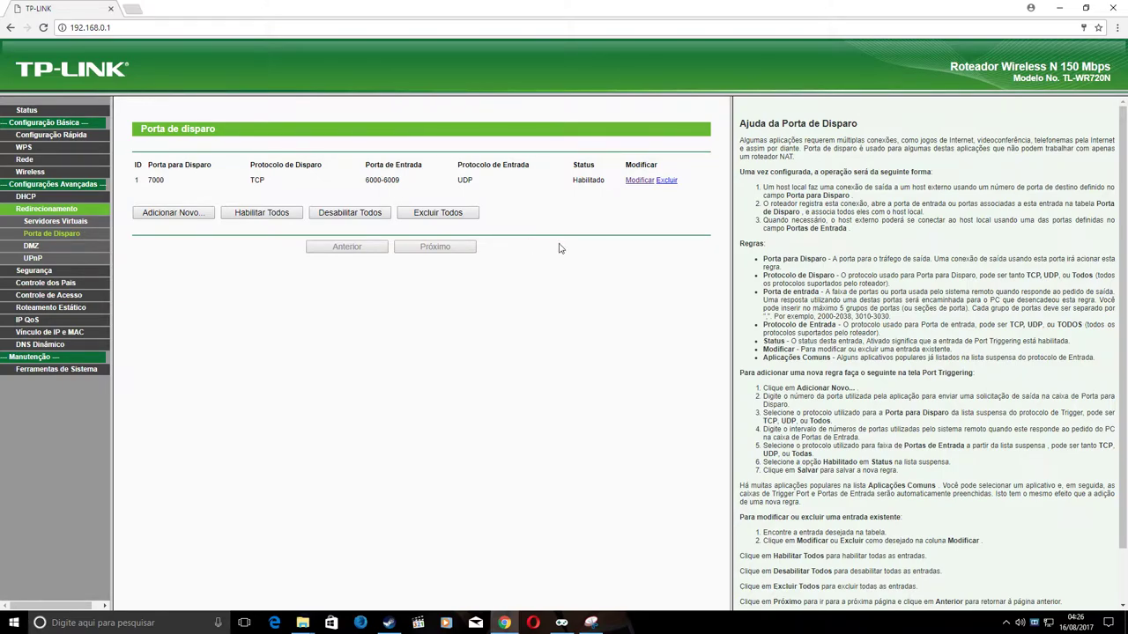
{"action": "left_click", "coordinate": [1061, 11]}
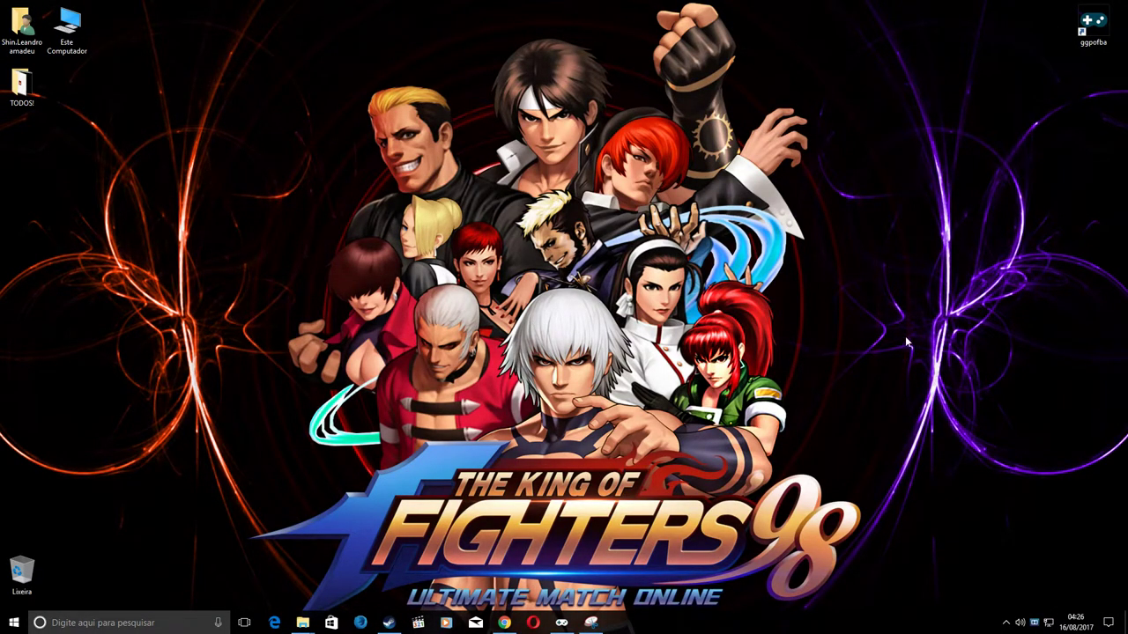
Step: Launch the ggpofba emulator from the desktop and bring up its game selection list
{"action": "double_click", "coordinate": [1096, 22]}
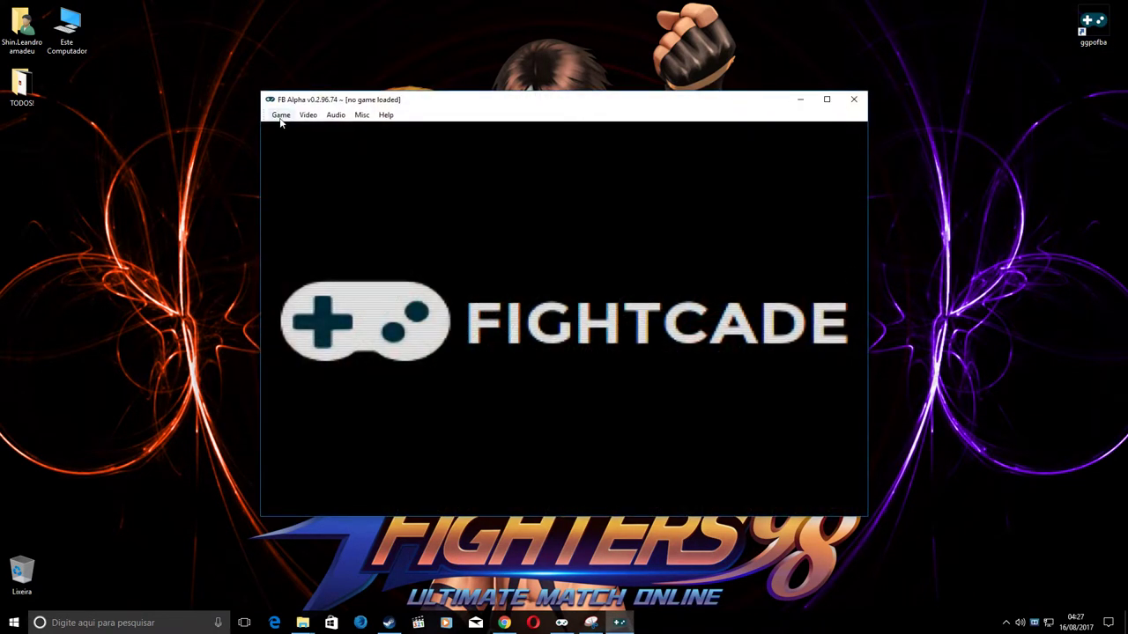
{"action": "left_click", "coordinate": [280, 118]}
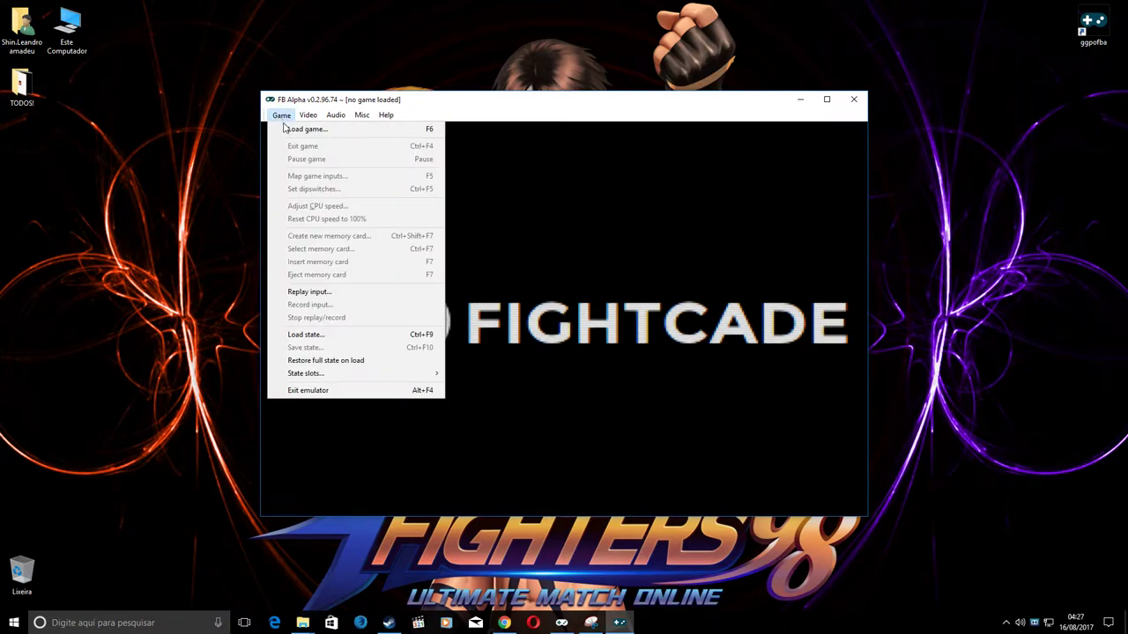
{"action": "left_click", "coordinate": [287, 130]}
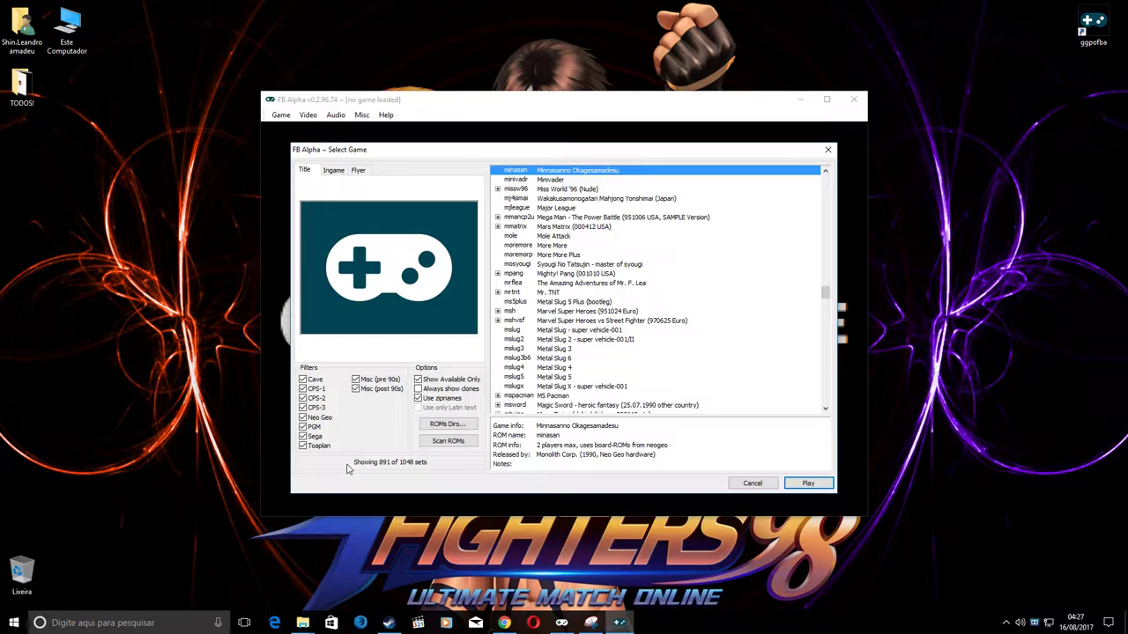
Step: Check the properties and contents of the ROMs folder inside TODAS AS ROMS FIGHTCADE, then minimize the folder window
{"action": "left_click", "coordinate": [302, 624]}
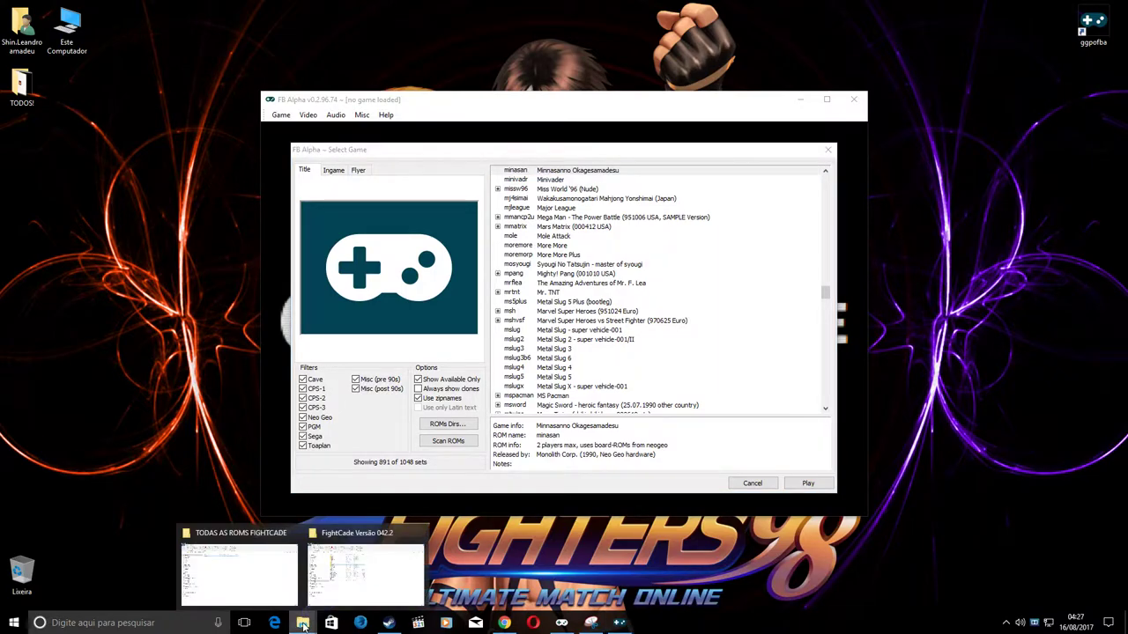
{"action": "left_click", "coordinate": [264, 582]}
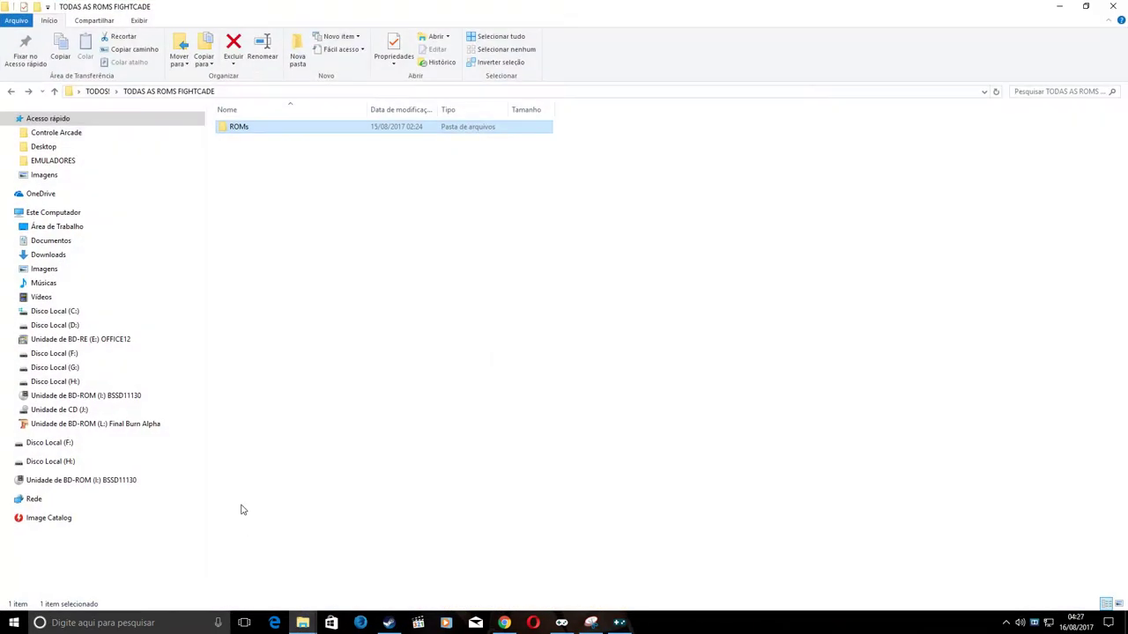
{"action": "right_click", "coordinate": [250, 128]}
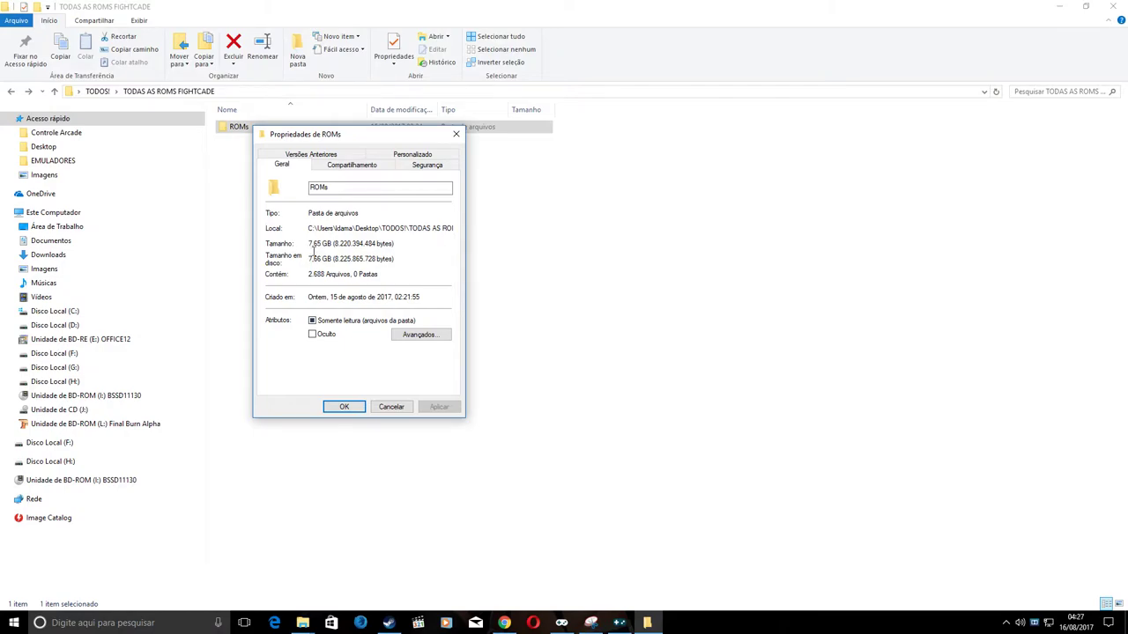
{"action": "left_click", "coordinate": [457, 135]}
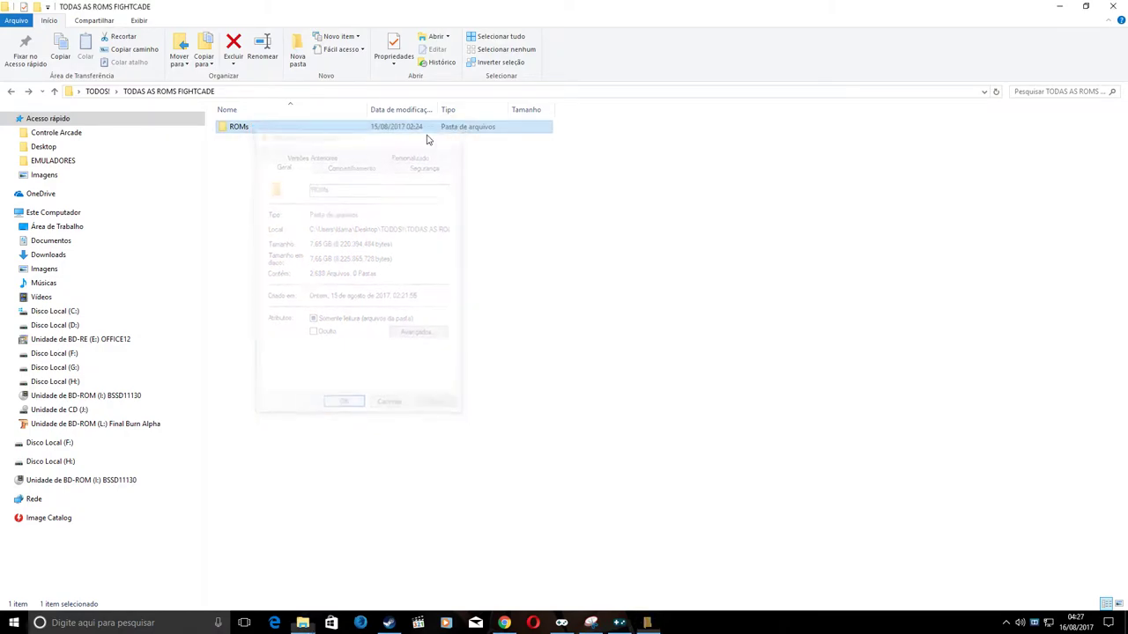
{"action": "double_click", "coordinate": [335, 133]}
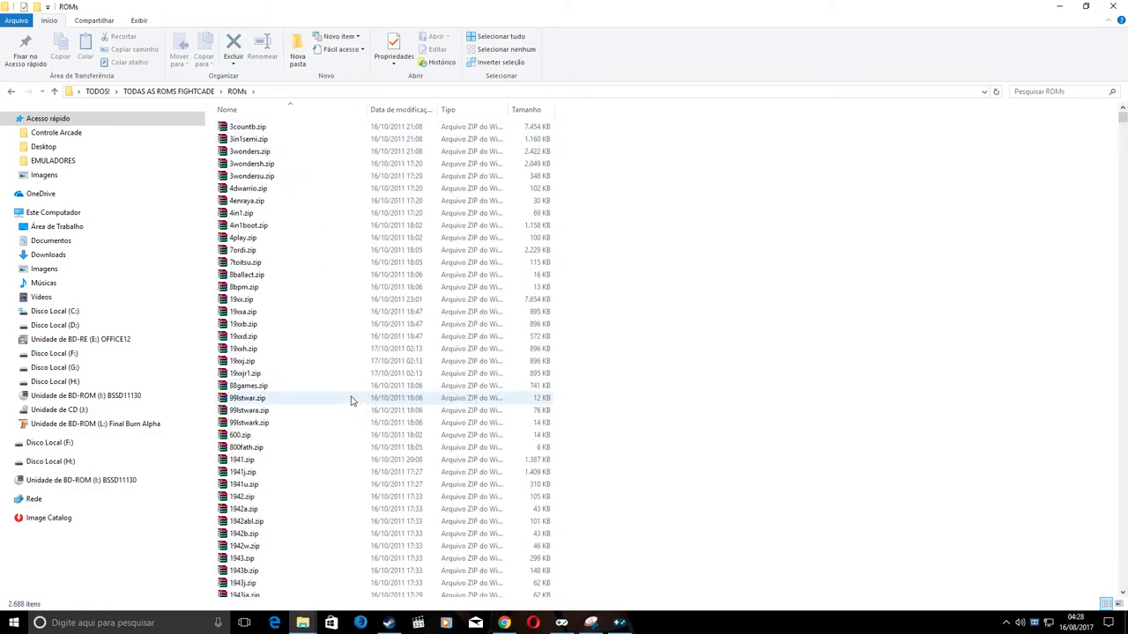
{"action": "left_click", "coordinate": [11, 91]}
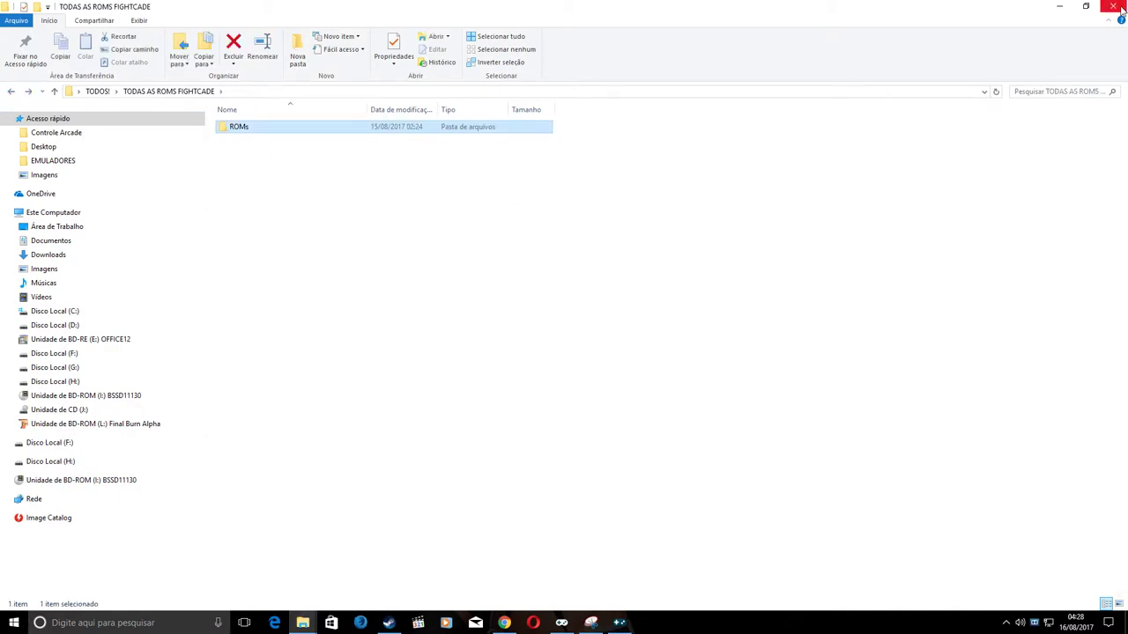
{"action": "left_click", "coordinate": [1056, 8]}
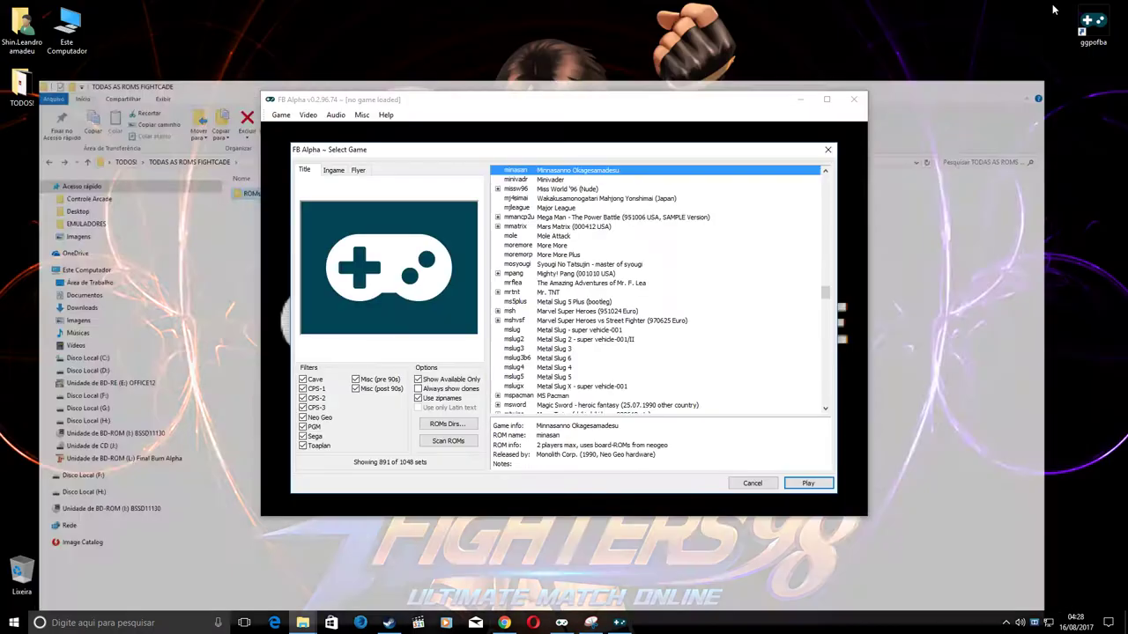
Step: View the FightCade Versão 042.2 folder with its ROMs subfolder, then close that window
{"action": "mouse_move", "coordinate": [297, 627]}
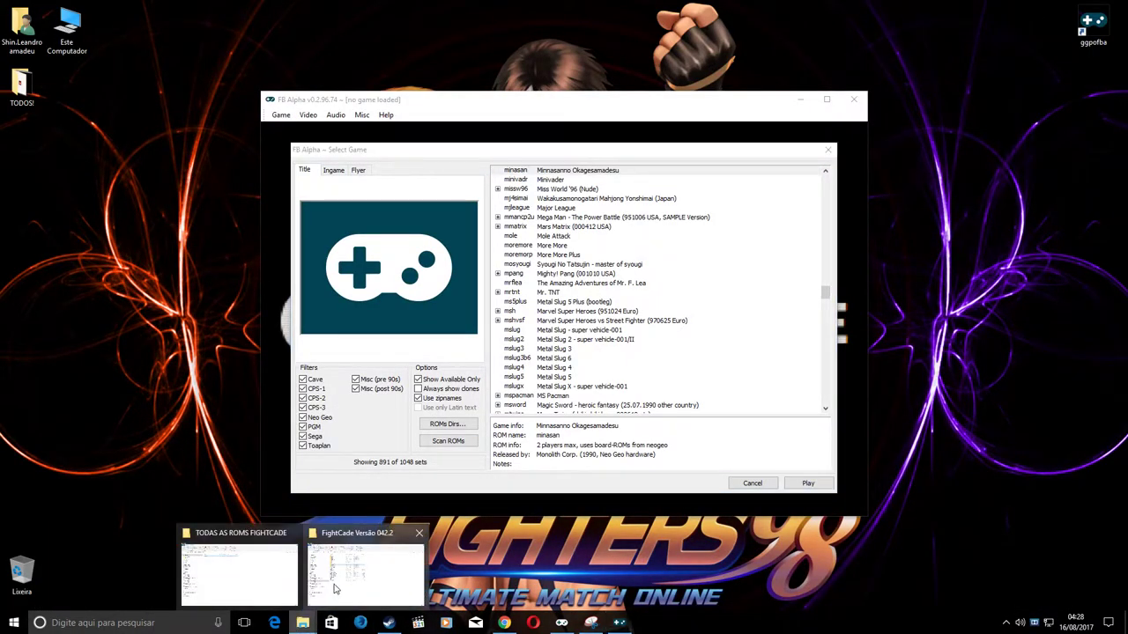
{"action": "left_click", "coordinate": [346, 582]}
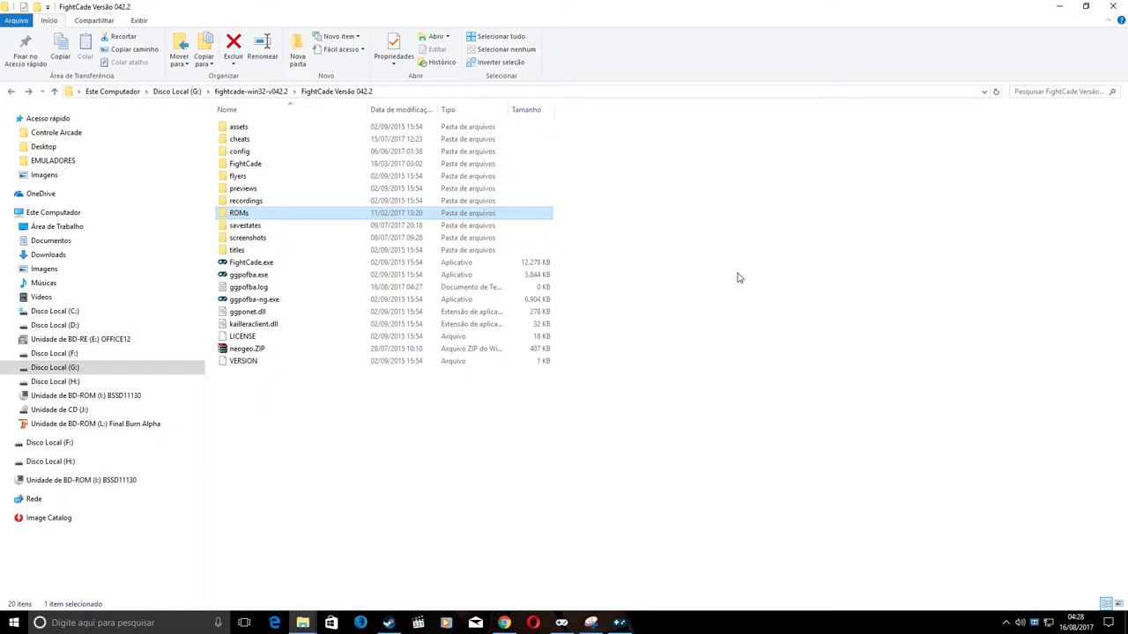
{"action": "left_click", "coordinate": [1112, 7]}
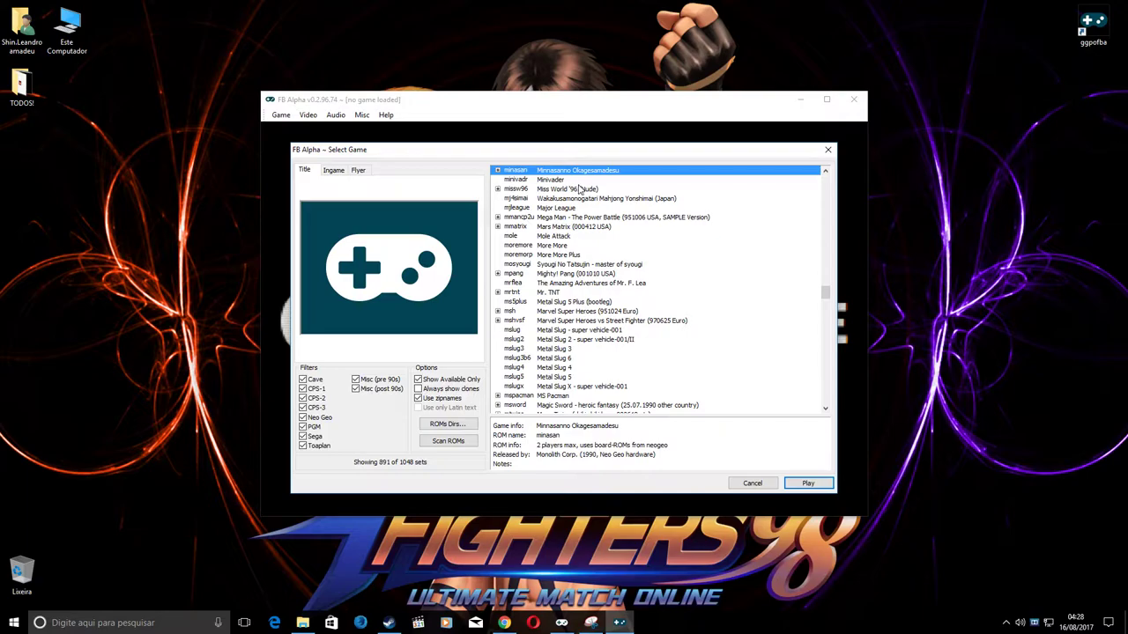
Step: Browse the emulator's list of available games down to the end
{"action": "scroll", "coordinate": [581, 363], "scroll_direction": "down", "scroll_amount": 5}
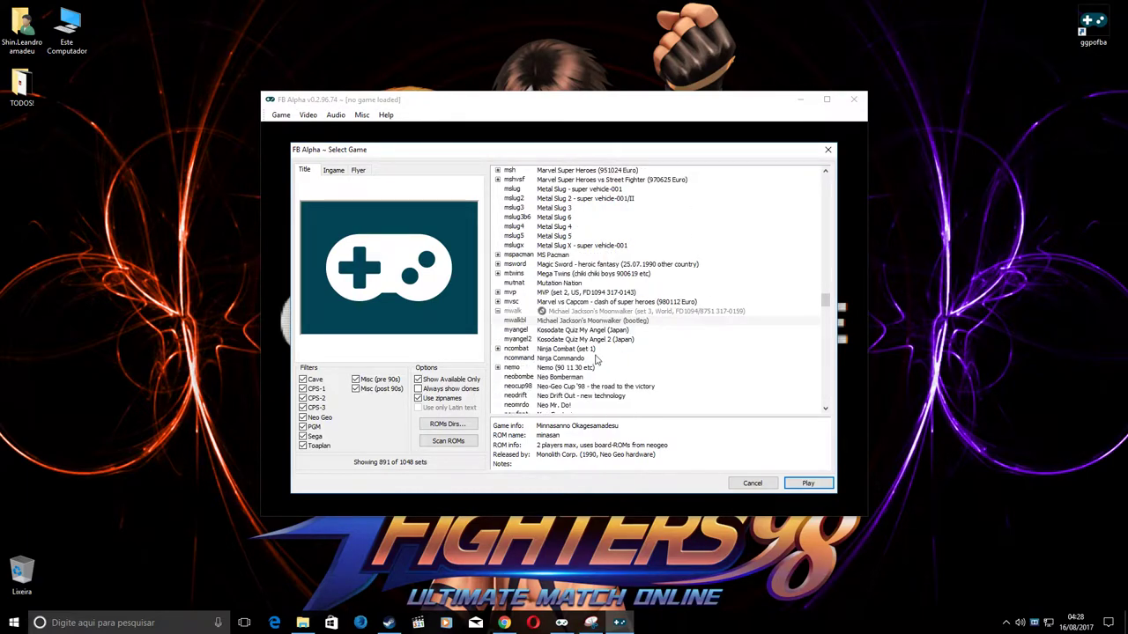
{"action": "scroll", "coordinate": [596, 358], "scroll_direction": "down", "scroll_amount": 9}
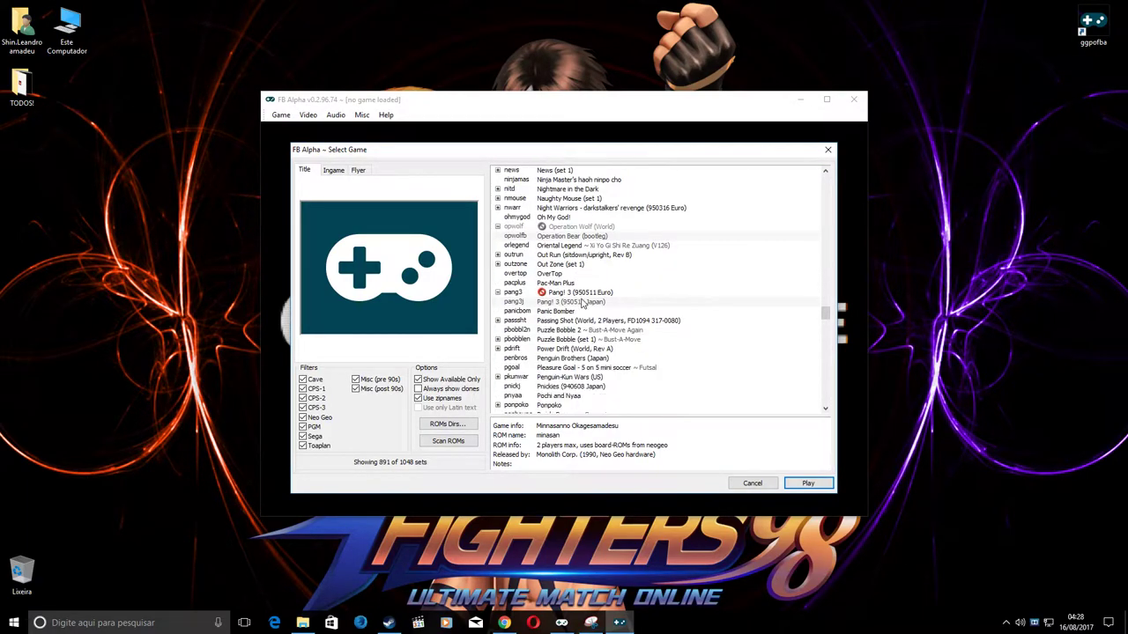
{"action": "scroll", "coordinate": [581, 302], "scroll_direction": "down", "scroll_amount": 2}
{"action": "scroll", "coordinate": [582, 302], "scroll_direction": "down", "scroll_amount": 1}
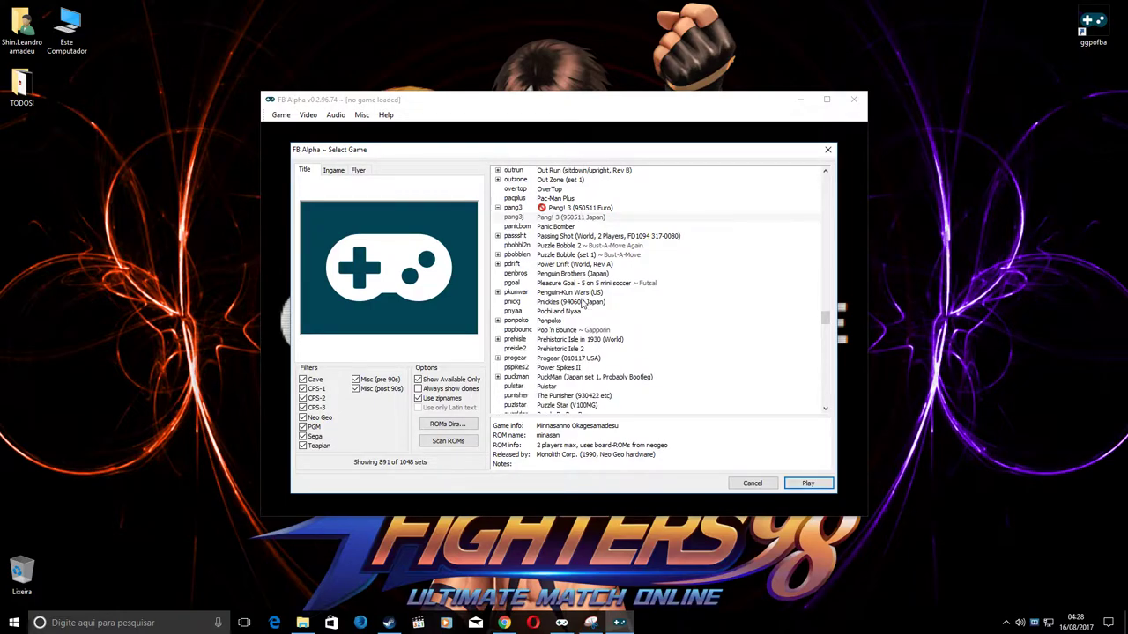
{"action": "scroll", "coordinate": [574, 314], "scroll_direction": "down", "scroll_amount": 2}
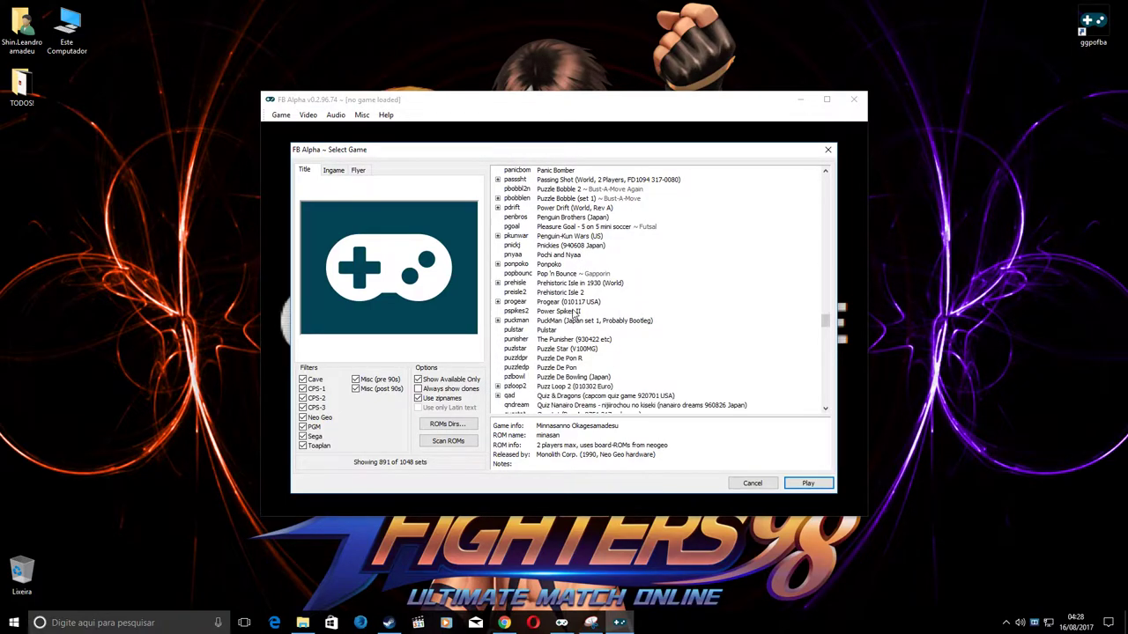
{"action": "scroll", "coordinate": [571, 334], "scroll_direction": "down", "scroll_amount": 10}
{"action": "scroll", "coordinate": [571, 334], "scroll_direction": "down", "scroll_amount": 7}
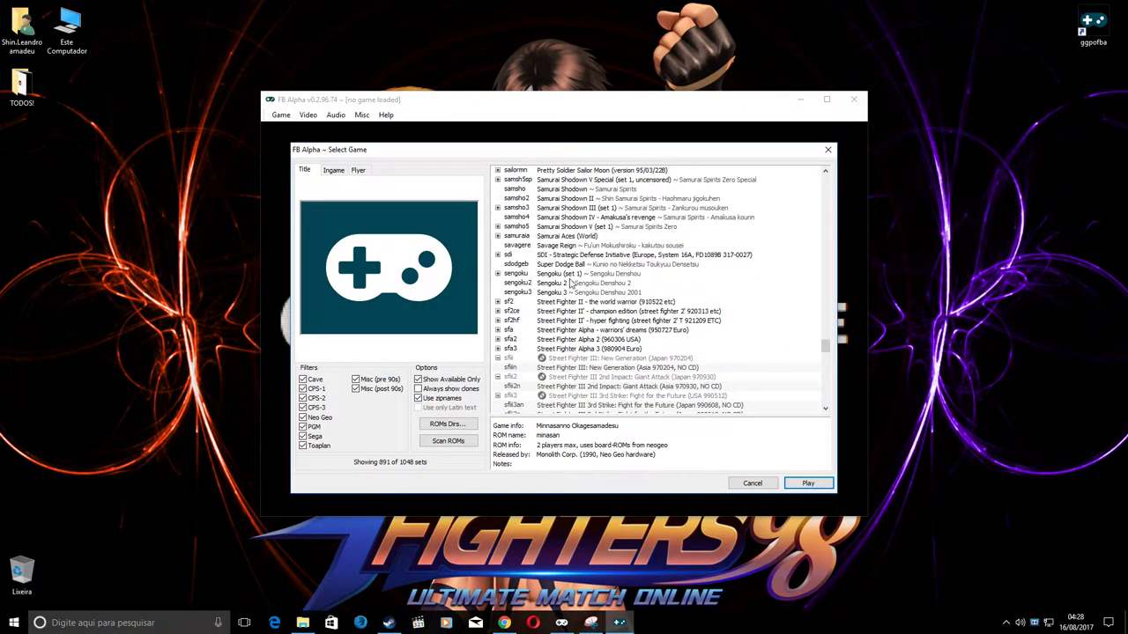
{"action": "scroll", "coordinate": [577, 299], "scroll_direction": "down", "scroll_amount": 2}
{"action": "scroll", "coordinate": [600, 286], "scroll_direction": "down", "scroll_amount": 8}
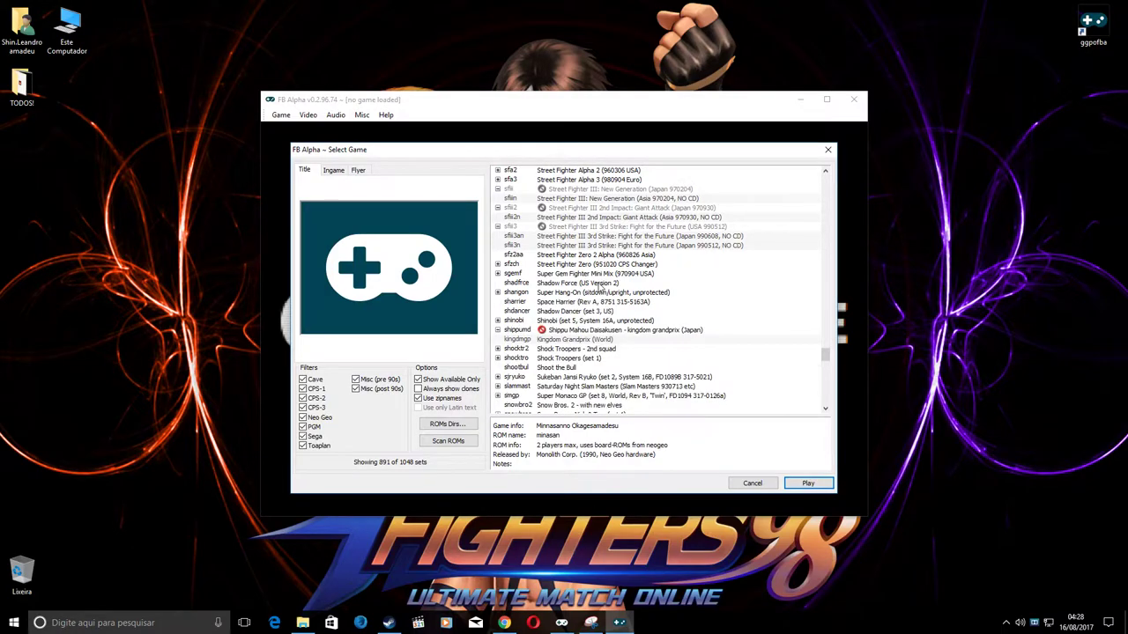
{"action": "scroll", "coordinate": [598, 286], "scroll_direction": "down", "scroll_amount": 20}
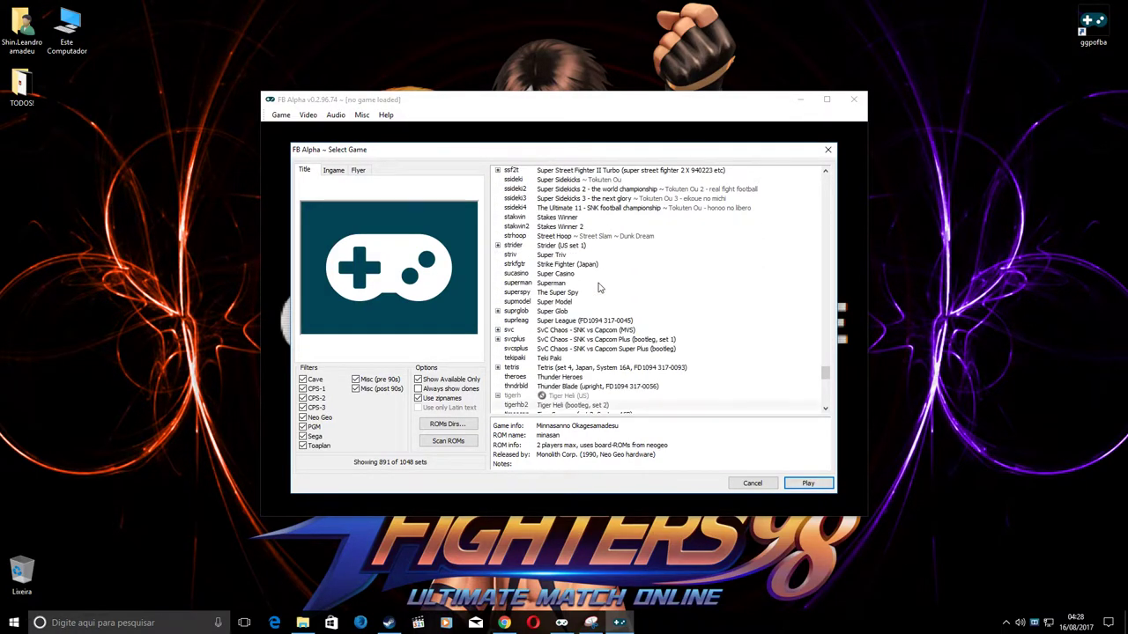
{"action": "scroll", "coordinate": [598, 286], "scroll_direction": "up", "scroll_amount": 20}
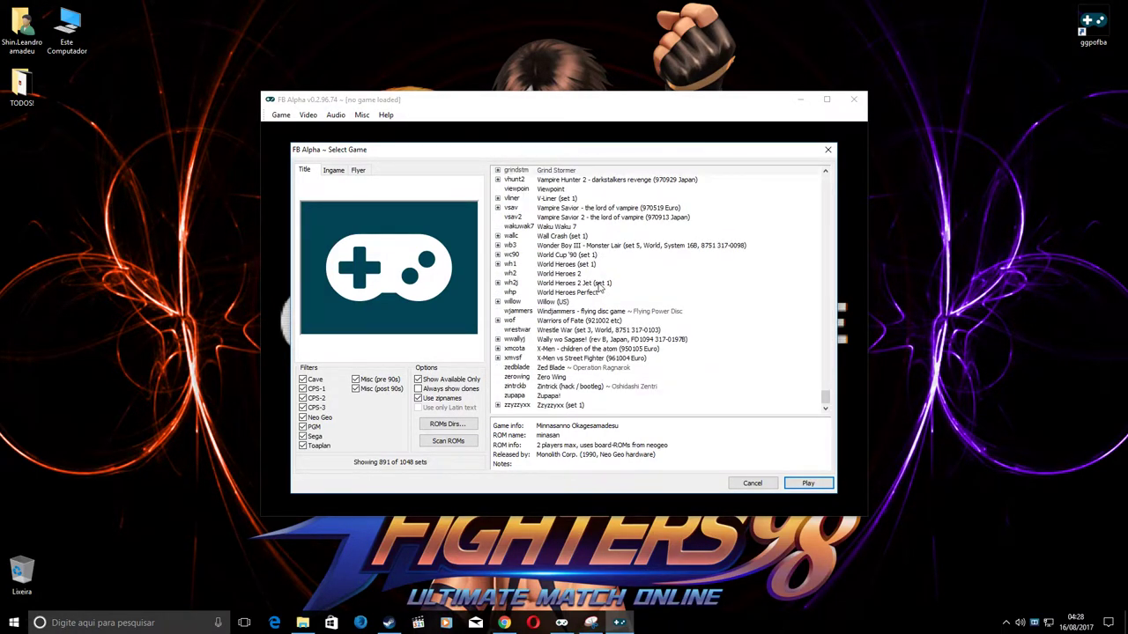
Step: Select The King of Fighters '98 - the slugfest (kof98) in the game list, expanding and collapsing its clone entries
{"action": "left_click_drag", "start_coordinate": [824, 367], "coordinate": [824, 180]}
{"action": "scroll", "coordinate": [599, 326], "scroll_direction": "down", "scroll_amount": 20}
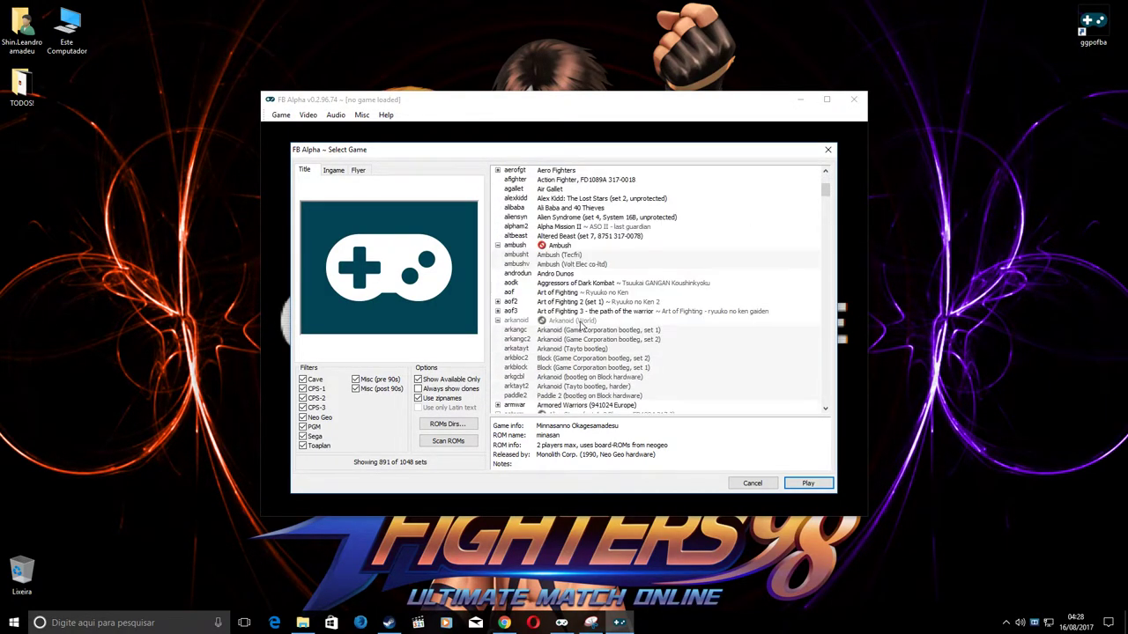
{"action": "scroll", "coordinate": [612, 335], "scroll_direction": "down", "scroll_amount": 20}
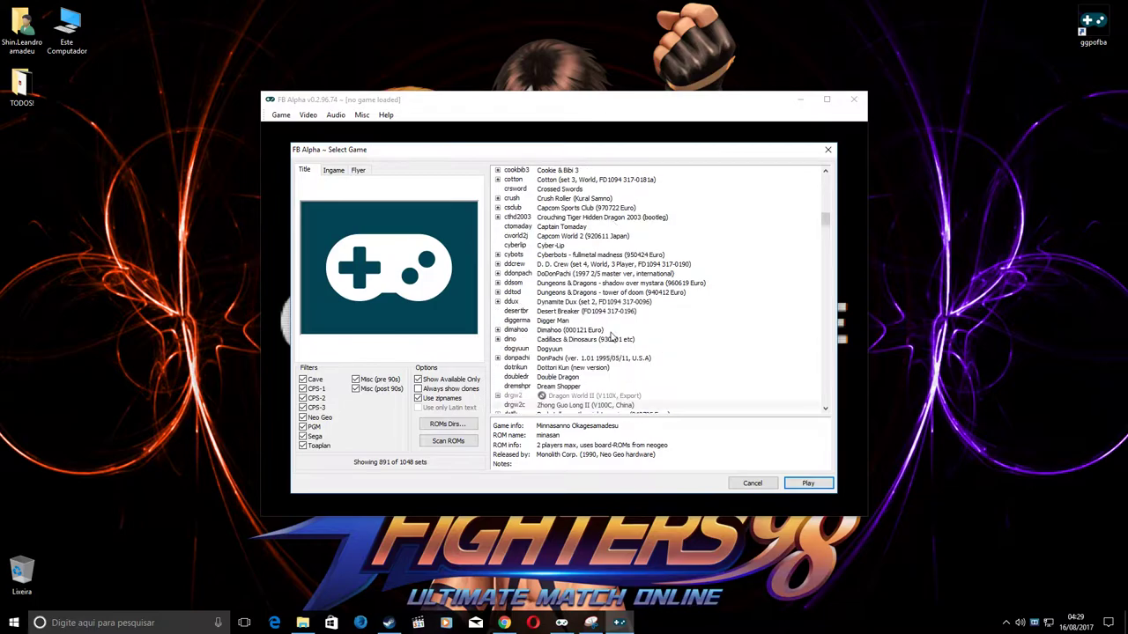
{"action": "scroll", "coordinate": [612, 335], "scroll_direction": "down", "scroll_amount": 20}
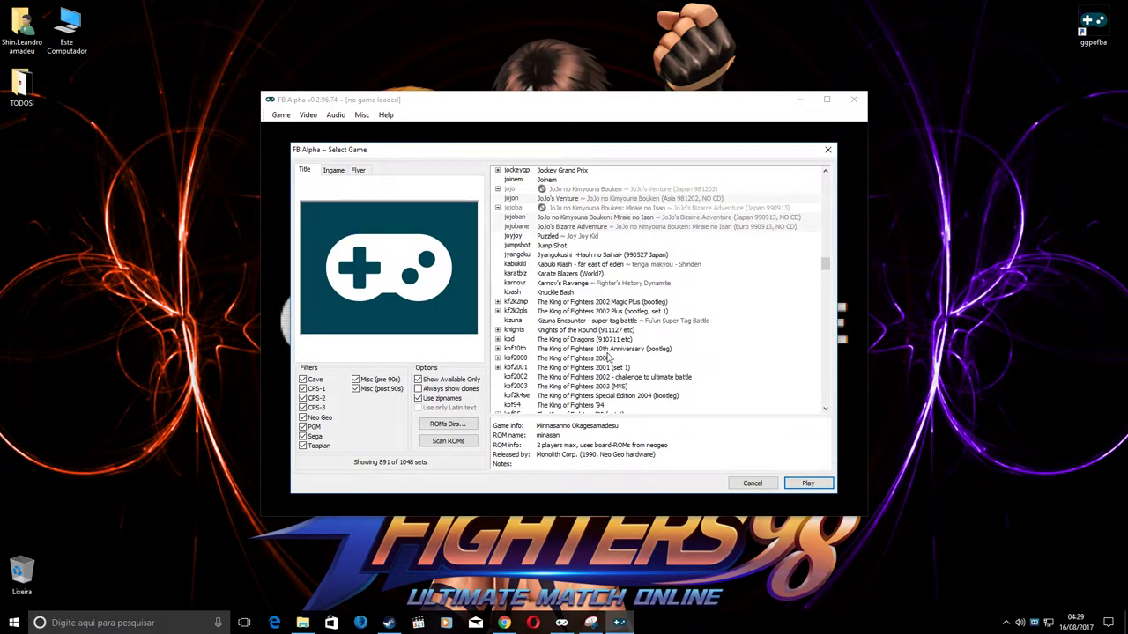
{"action": "scroll", "coordinate": [607, 356], "scroll_direction": "down", "scroll_amount": 2}
{"action": "left_click", "coordinate": [565, 397]}
{"action": "scroll", "coordinate": [554, 355], "scroll_direction": "down", "scroll_amount": 2}
{"action": "left_click", "coordinate": [497, 340]}
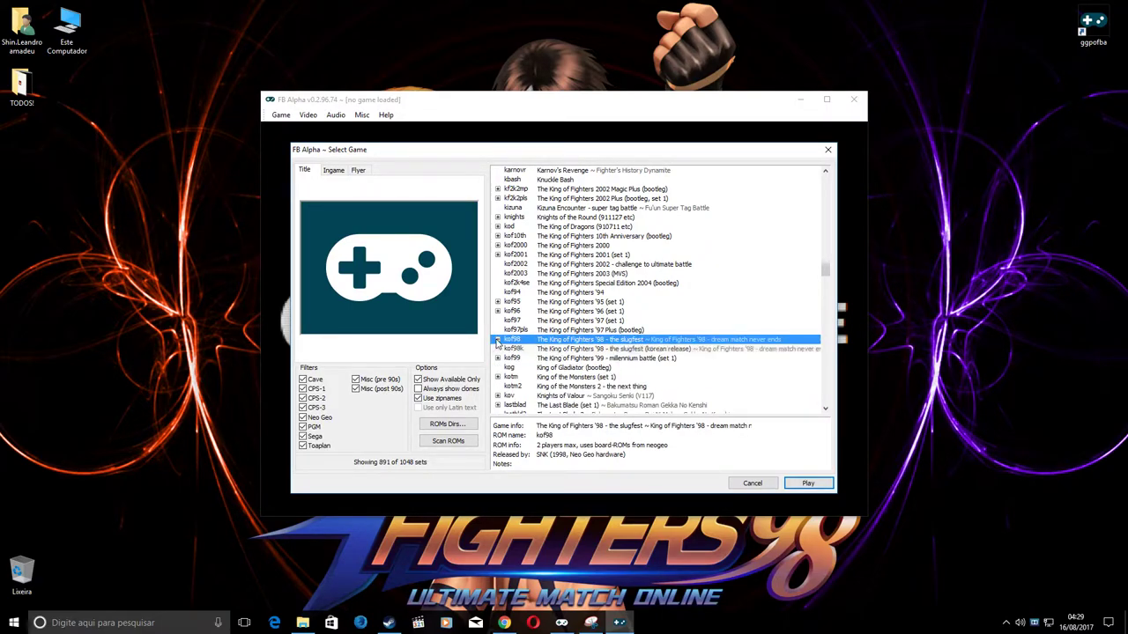
{"action": "left_click", "coordinate": [497, 340]}
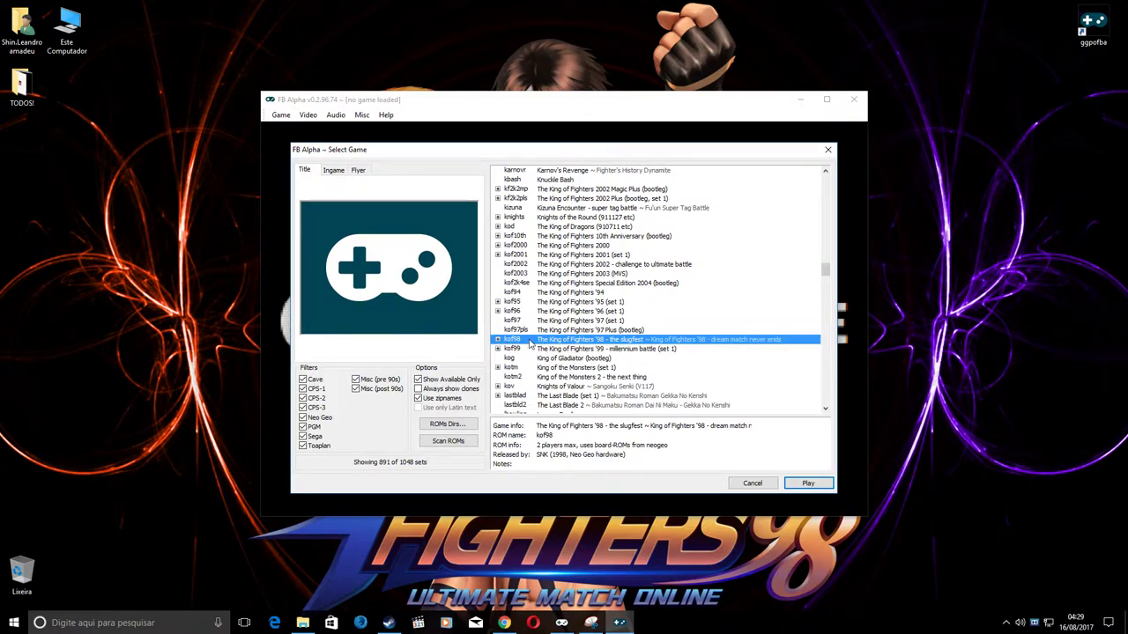
Step: Launch The King of Fighters '98 - the slugfest in the emulator and lower its sound volume
{"action": "left_click", "coordinate": [807, 483]}
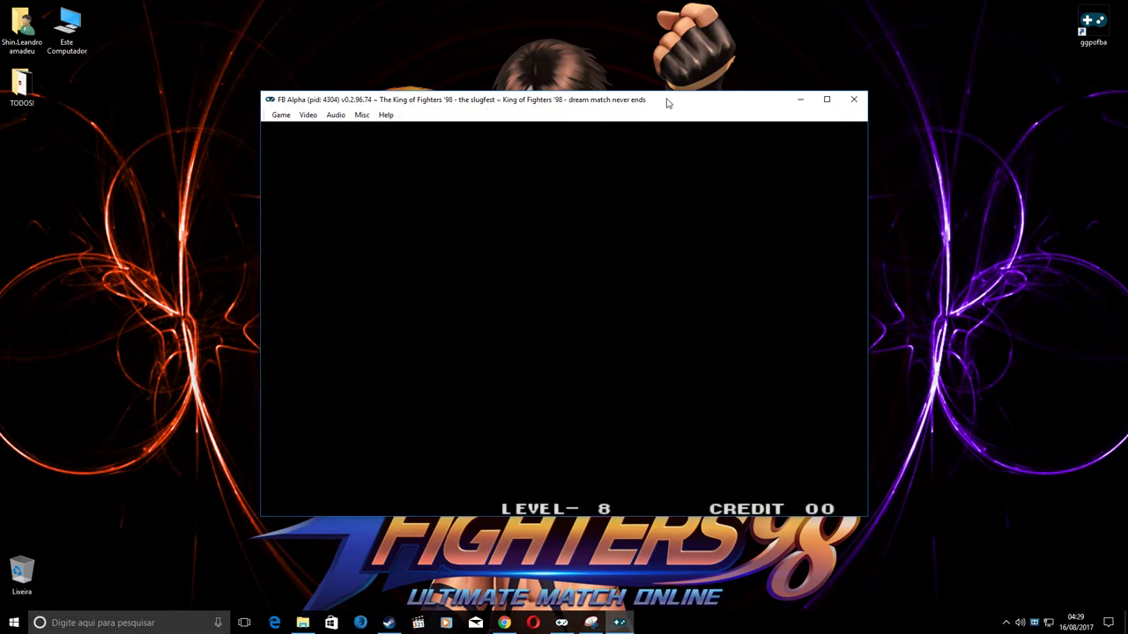
{"action": "key", "text": "minus"}
{"action": "key", "text": "minus"}
{"action": "key", "text": "minus"}
{"action": "key", "text": "minus"}
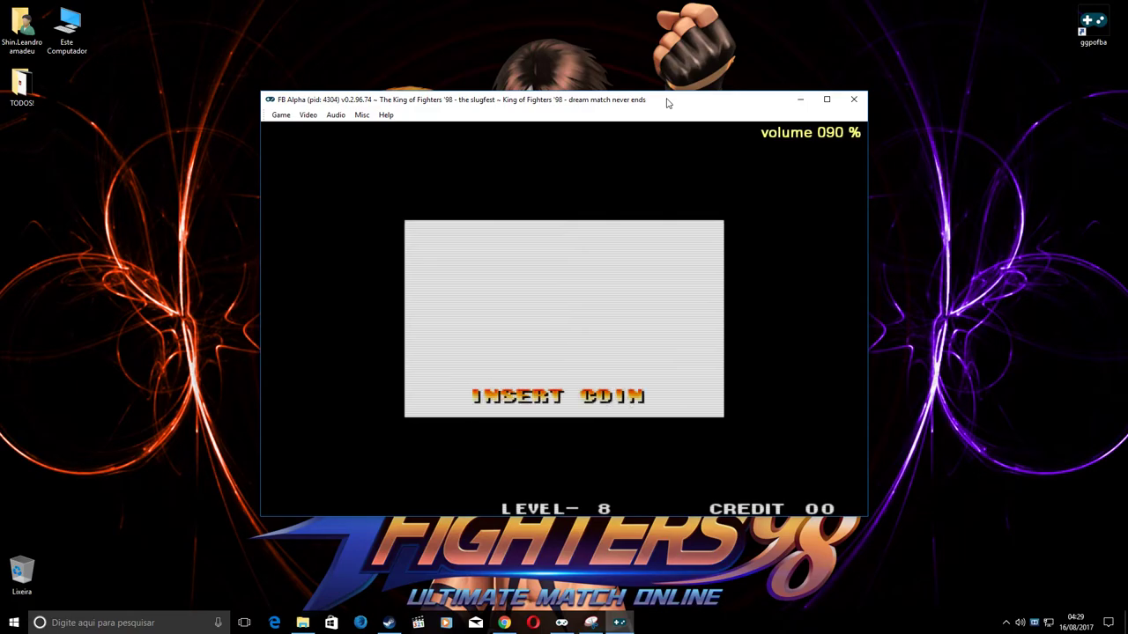
{"action": "key", "text": "minus"}
{"action": "key", "text": "minus"}
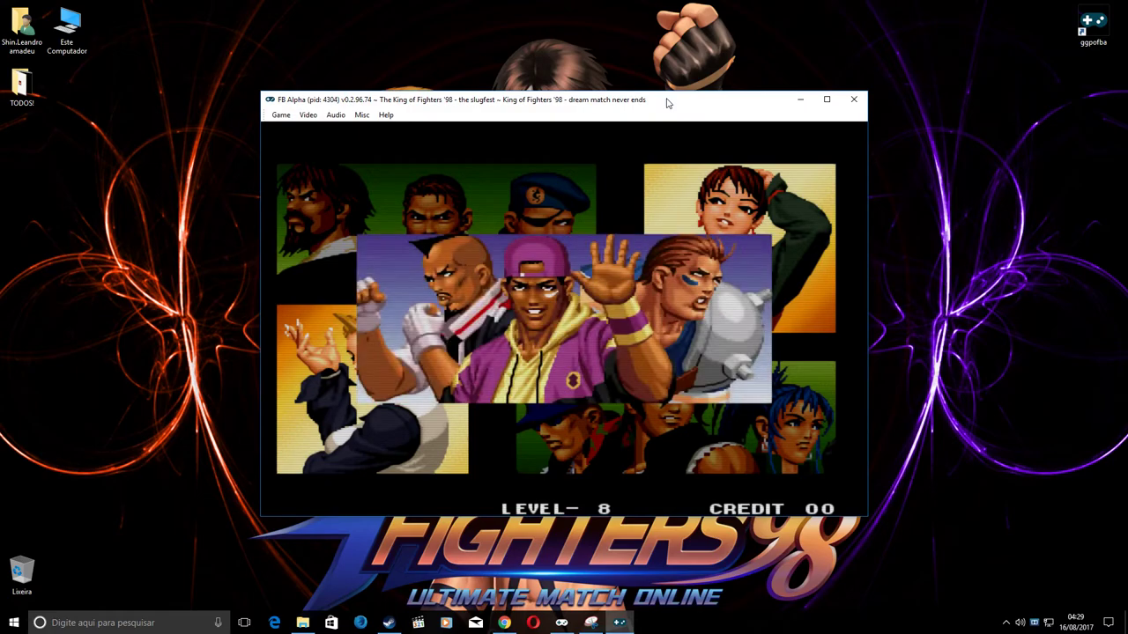
Step: Open the game's DIPswitch settings and change the BIOS from normal to Universe BIOS
{"action": "key", "text": "F4"}
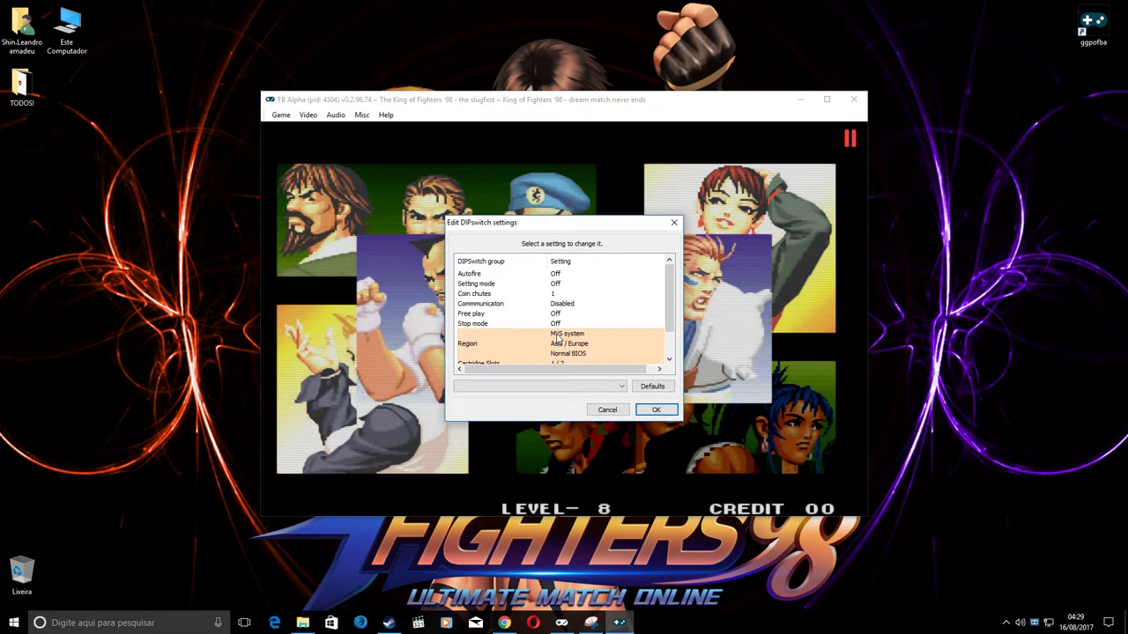
{"action": "left_click", "coordinate": [560, 355]}
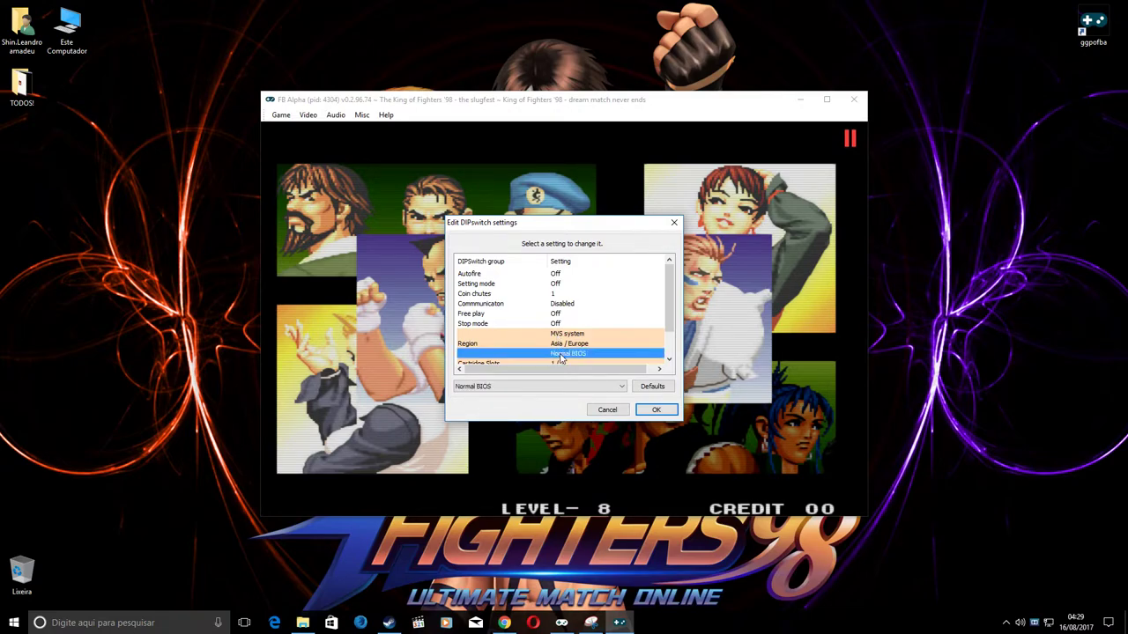
{"action": "left_click", "coordinate": [515, 389]}
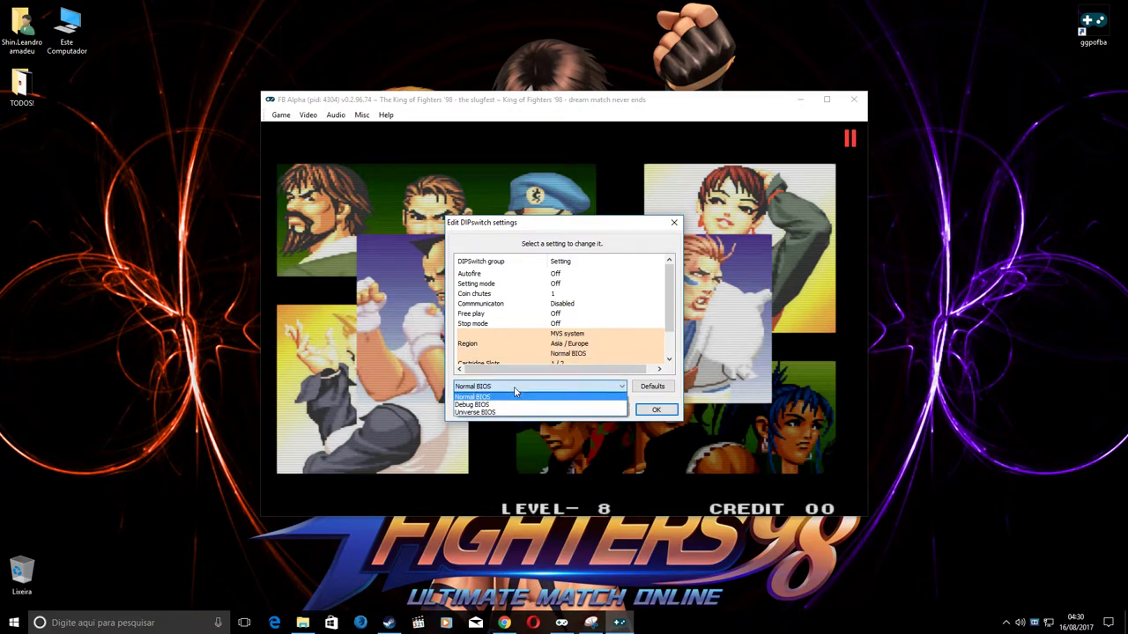
{"action": "left_click", "coordinate": [468, 414]}
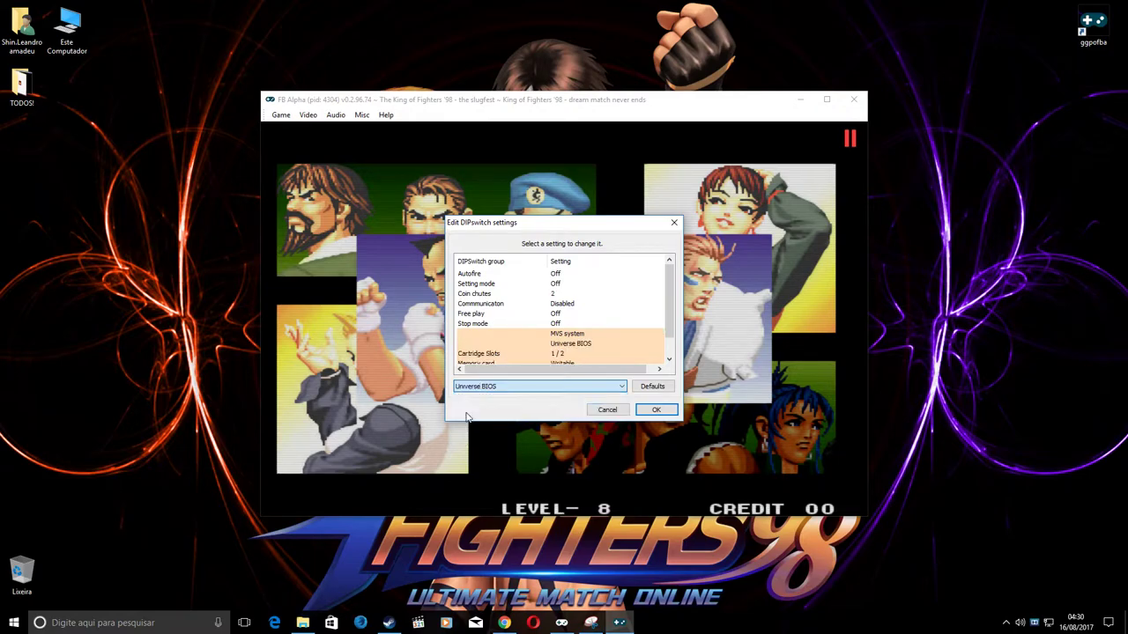
Step: Set the system type to AES system in the DIPswitch settings and apply the changes
{"action": "left_click", "coordinate": [568, 335]}
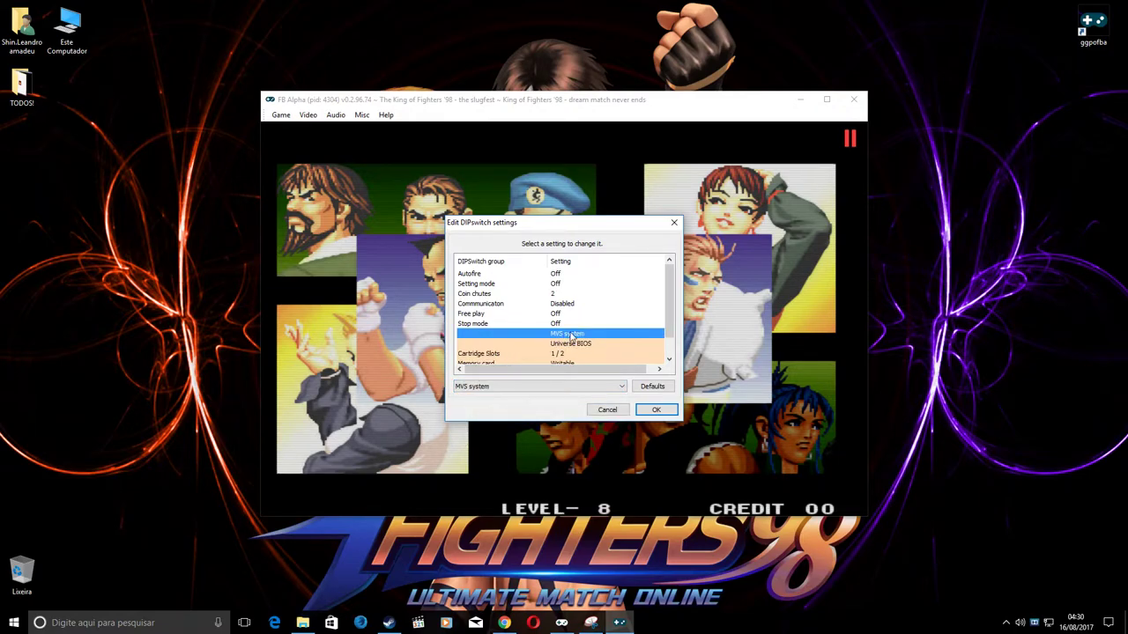
{"action": "left_click", "coordinate": [548, 391]}
{"action": "left_click", "coordinate": [467, 405]}
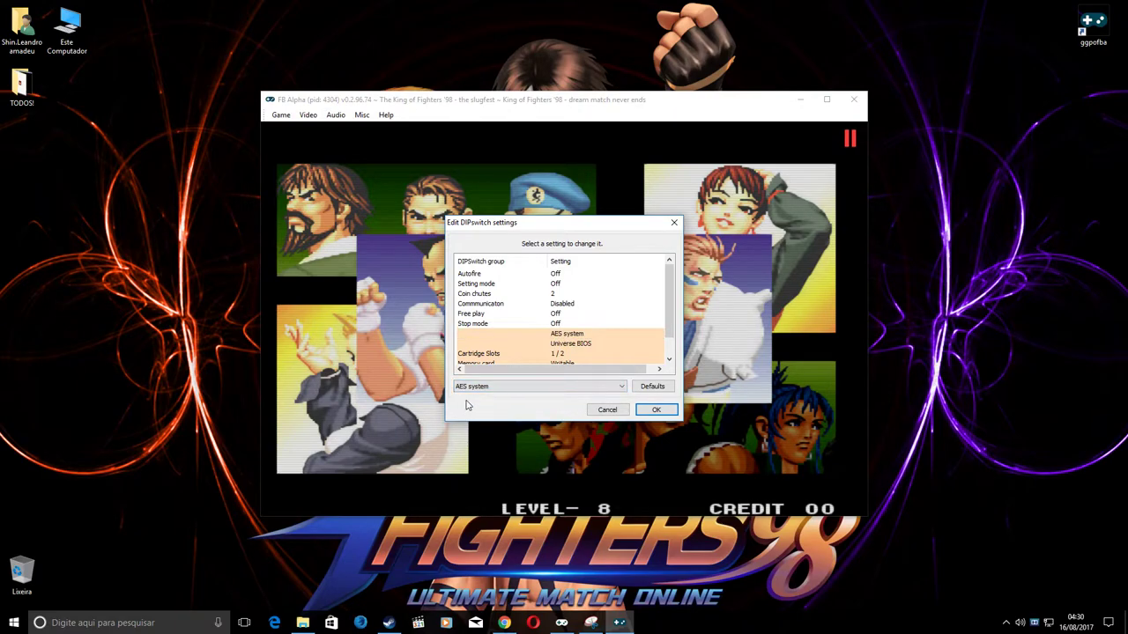
{"action": "left_click", "coordinate": [656, 410]}
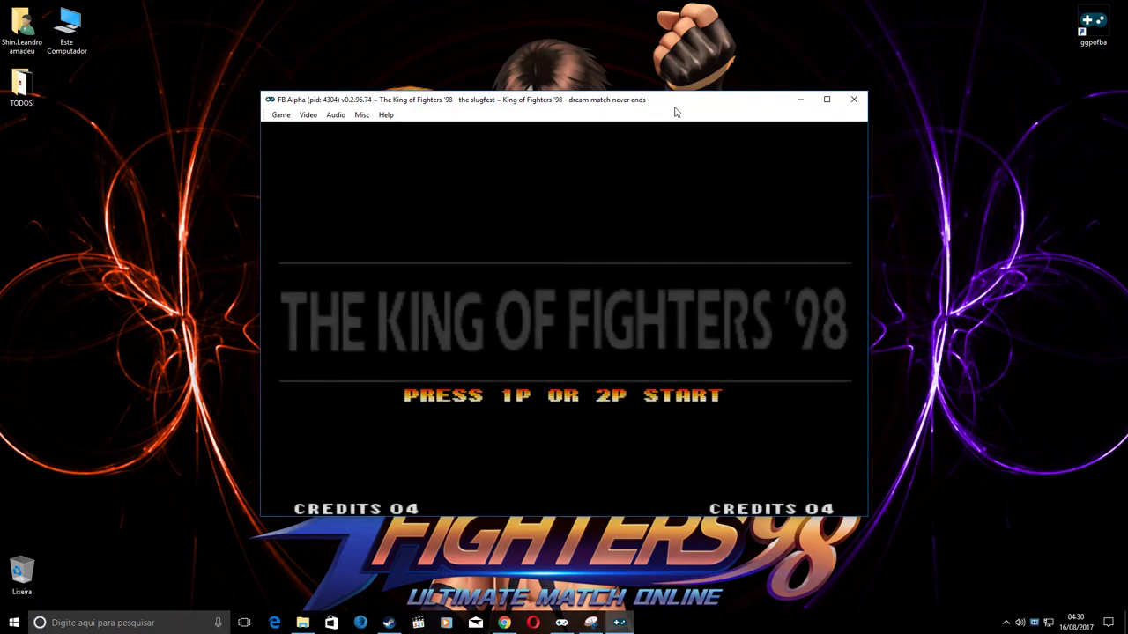
Step: Start the game as player one and choose Practice in the mode selection
{"action": "key", "text": "minus"}
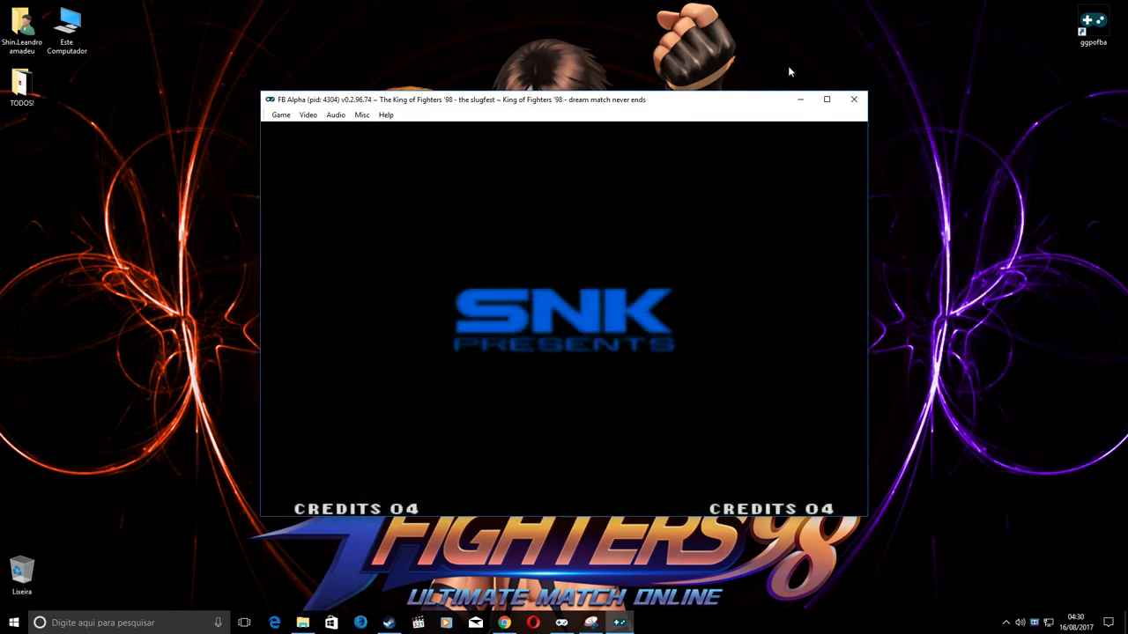
{"action": "key", "text": "1"}
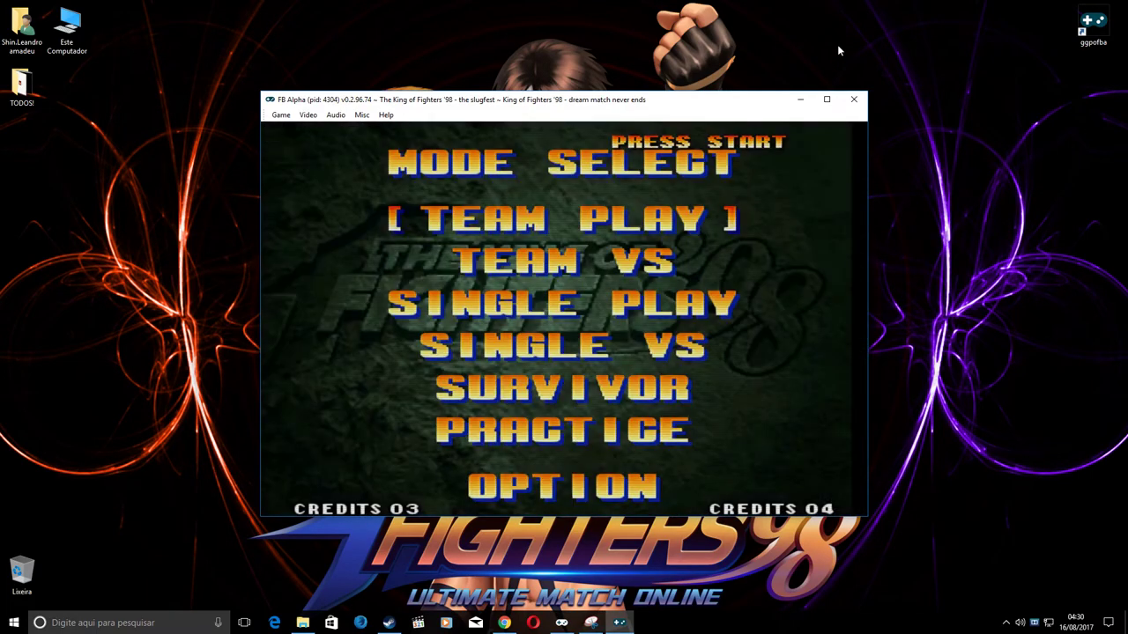
{"action": "key", "text": "Down"}
{"action": "key", "text": "Down"}
{"action": "key", "text": "Down"}
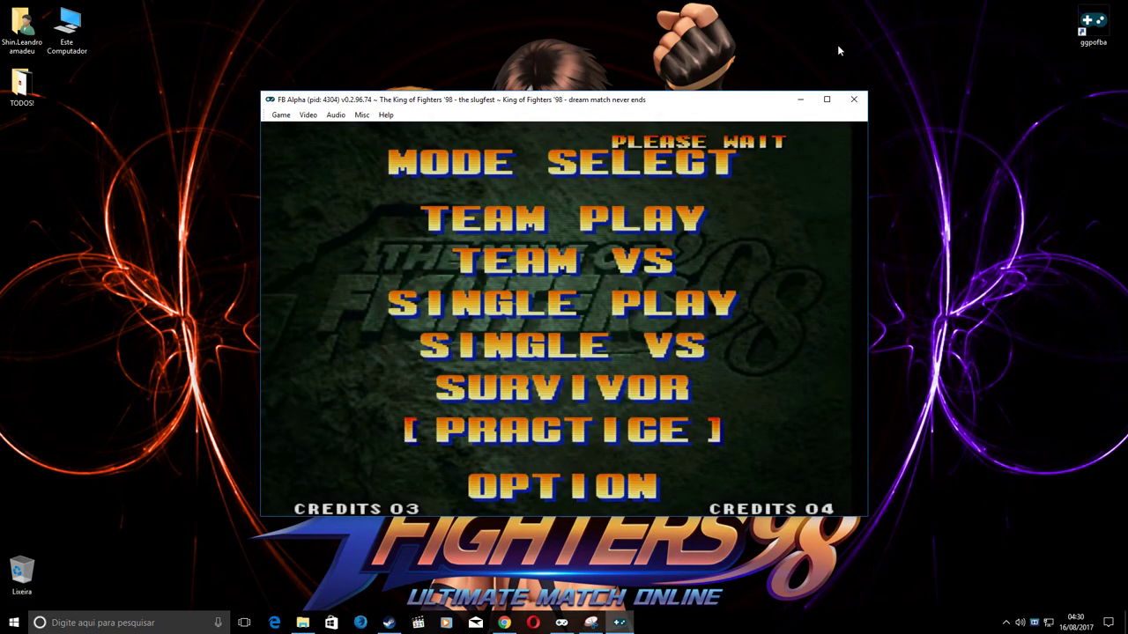
{"action": "key", "text": "z"}
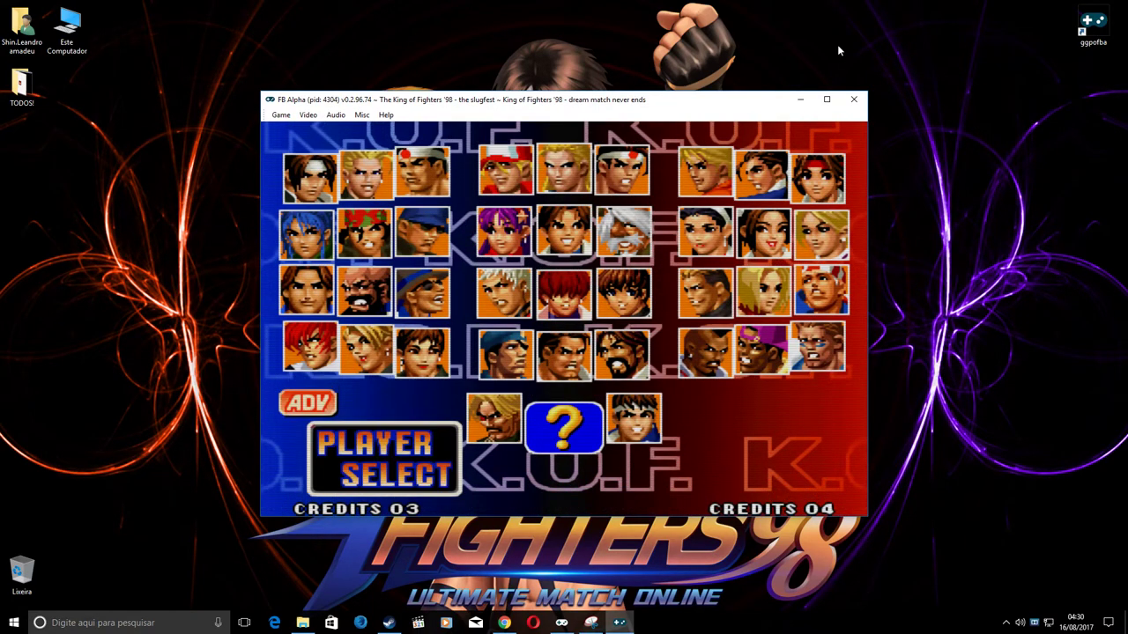
Step: Pick Terry as the player character and proceed to the practice match against Kim
{"action": "key", "text": "Right"}
{"action": "key", "text": "Right"}
{"action": "key", "text": "Right"}
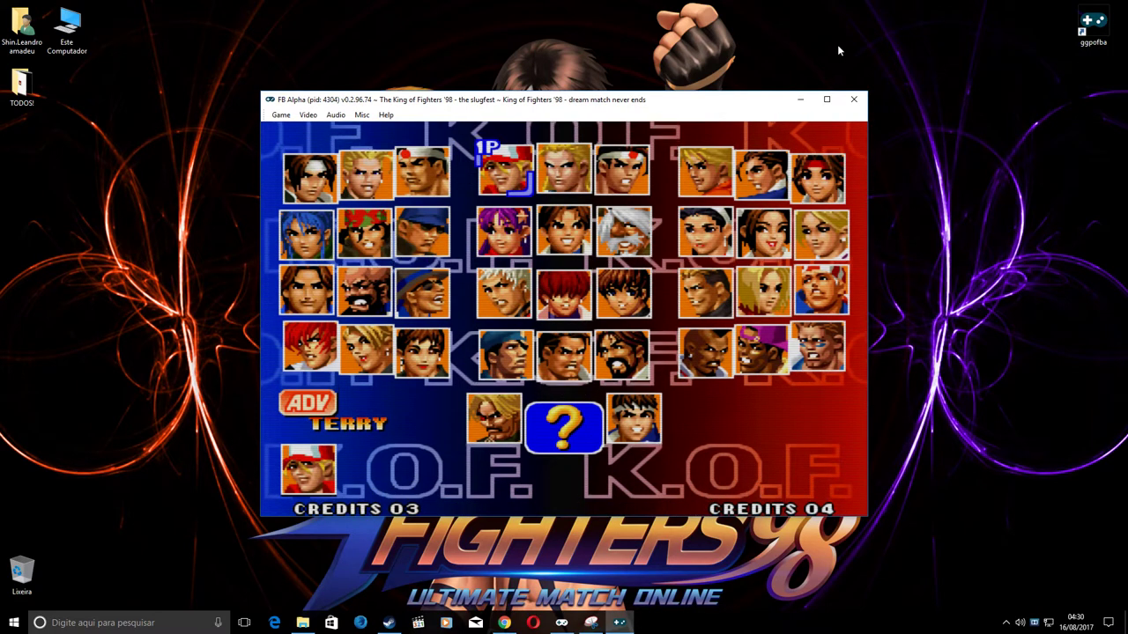
{"action": "key", "text": "z"}
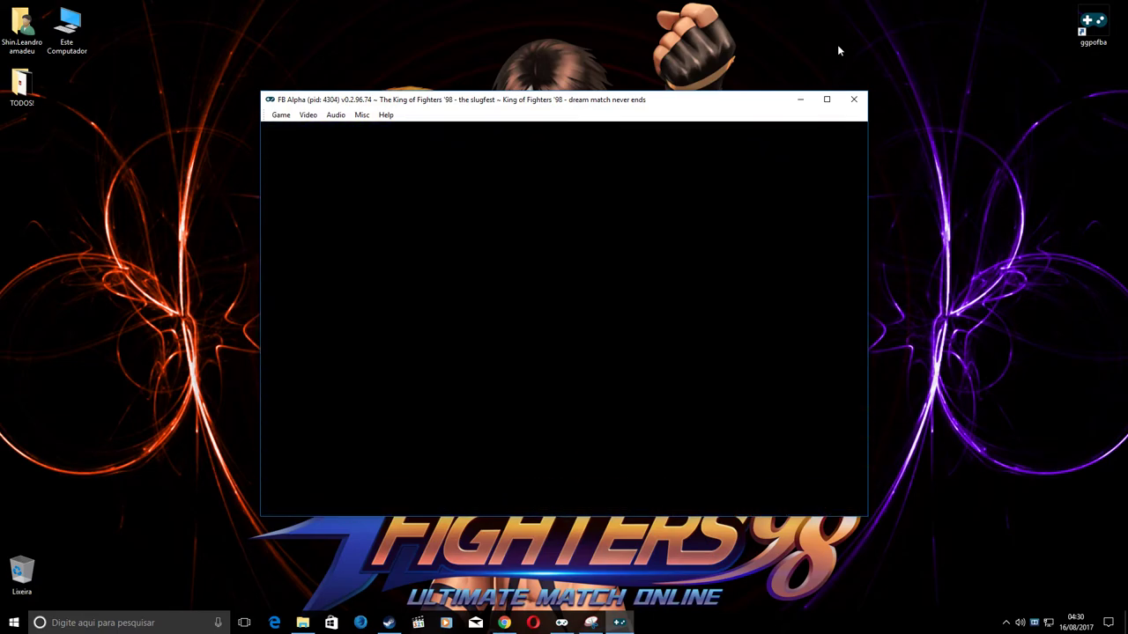
{"action": "key", "text": "z"}
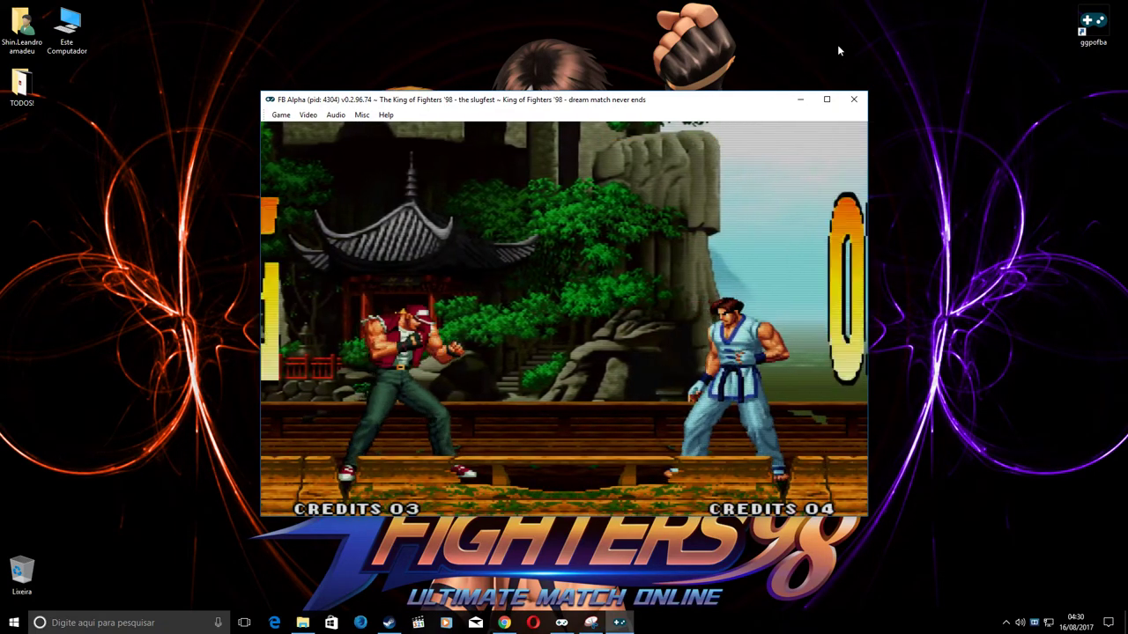
Step: Play the practice match as Terry, moving toward Kim and chaining attacks to test the game
{"action": "key", "text": "Right"}
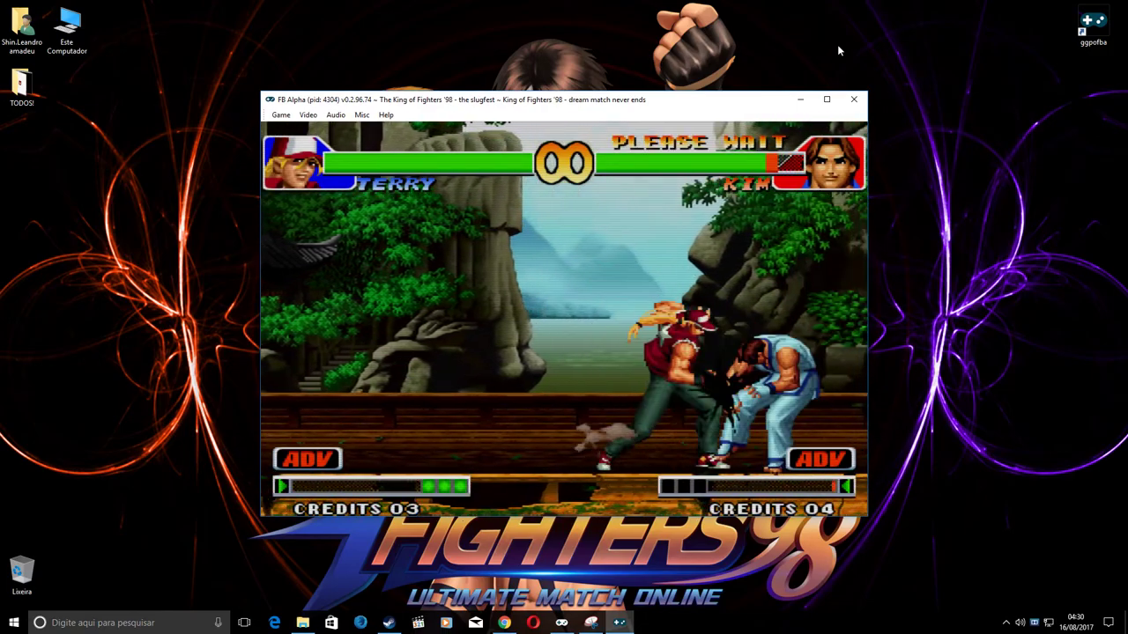
{"action": "key", "text": "z"}
{"action": "key", "text": "z"}
{"action": "key", "text": "z"}
{"action": "key", "text": "z"}
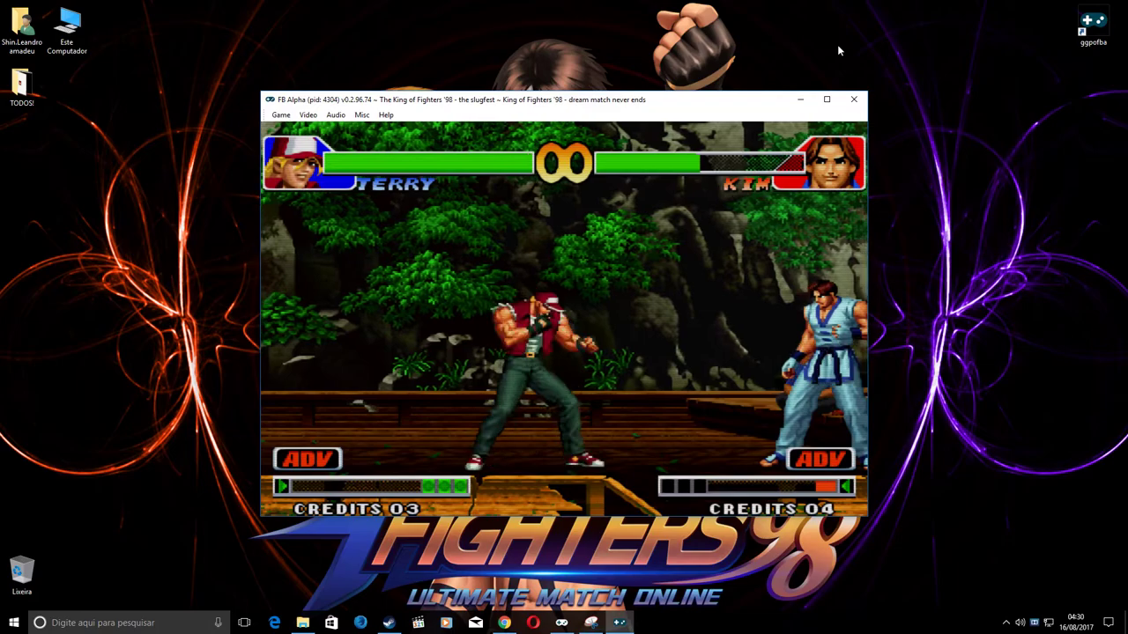
{"action": "key", "text": "Right"}
{"action": "key", "text": "z"}
{"action": "key", "text": "z"}
{"action": "key", "text": "z"}
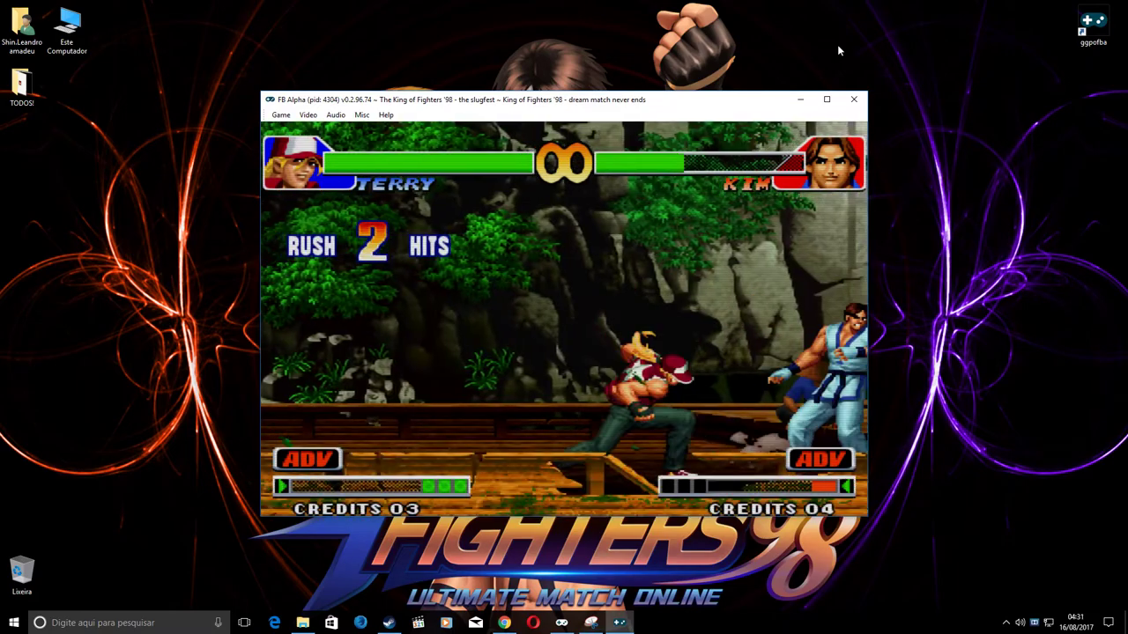
{"action": "key", "text": "Right"}
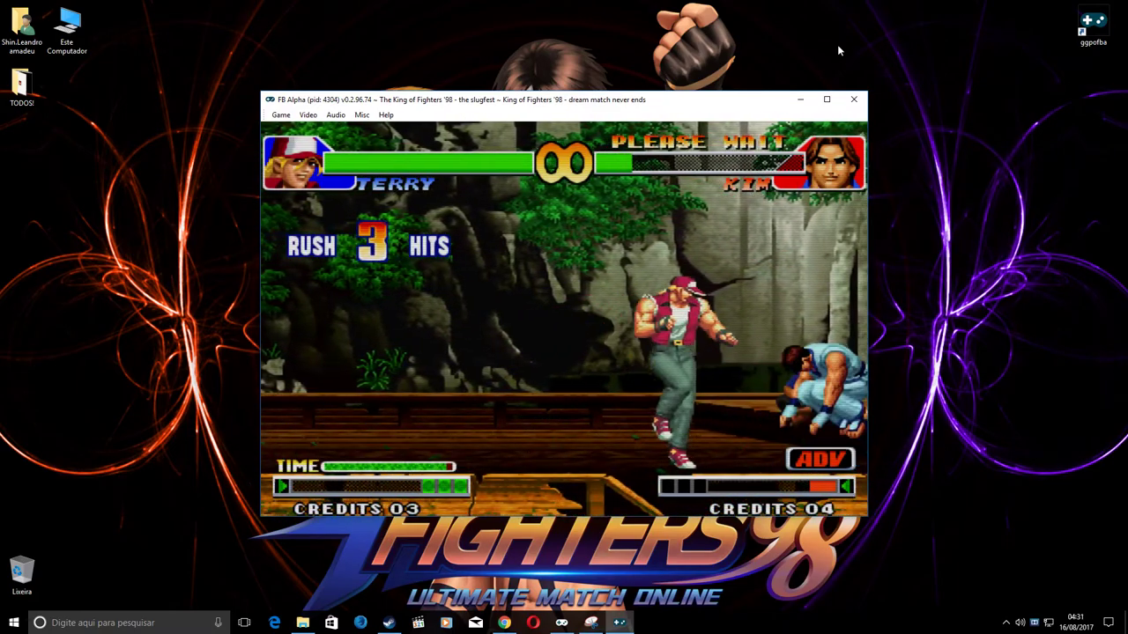
{"action": "key", "text": "z"}
{"action": "key", "text": "z"}
{"action": "key", "text": "z"}
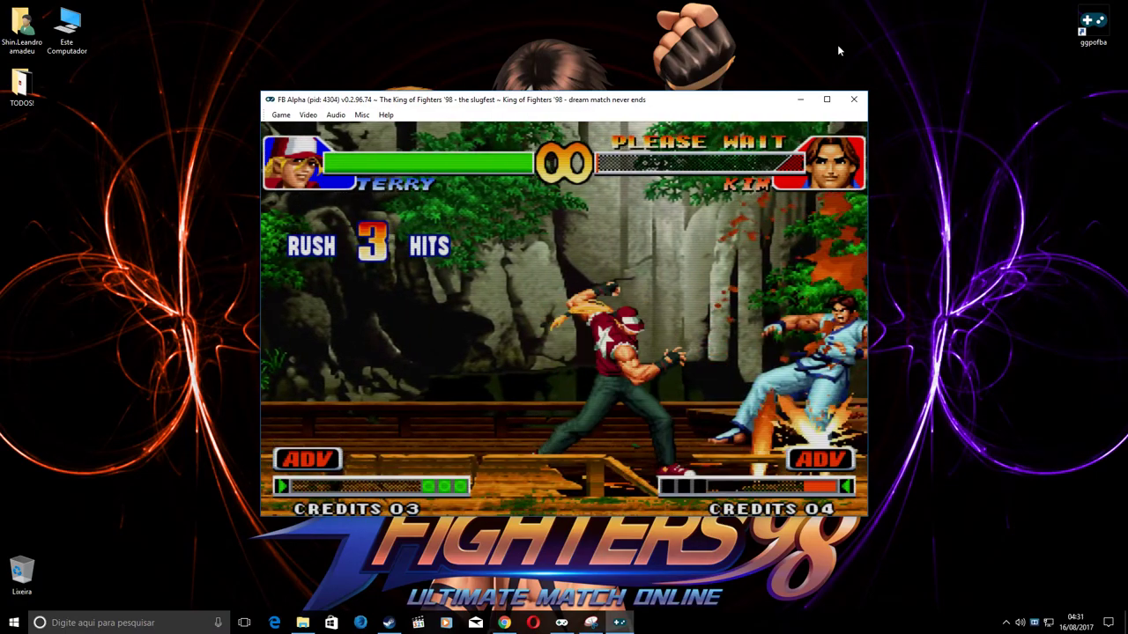
{"action": "key", "text": "Right"}
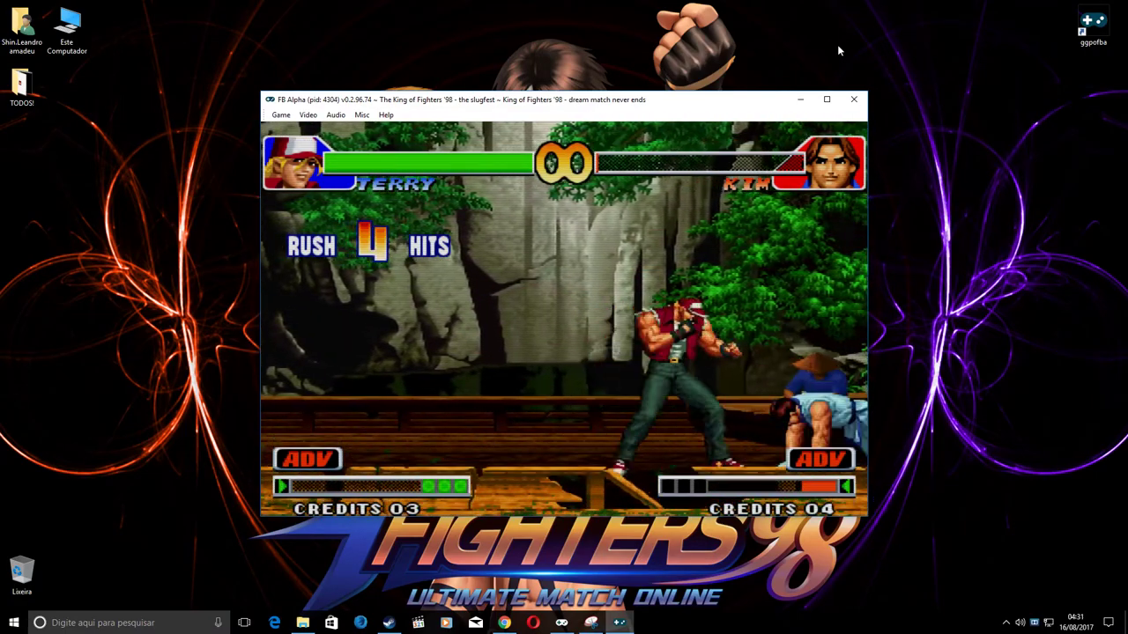
{"action": "key", "text": "Left"}
{"action": "key", "text": "z"}
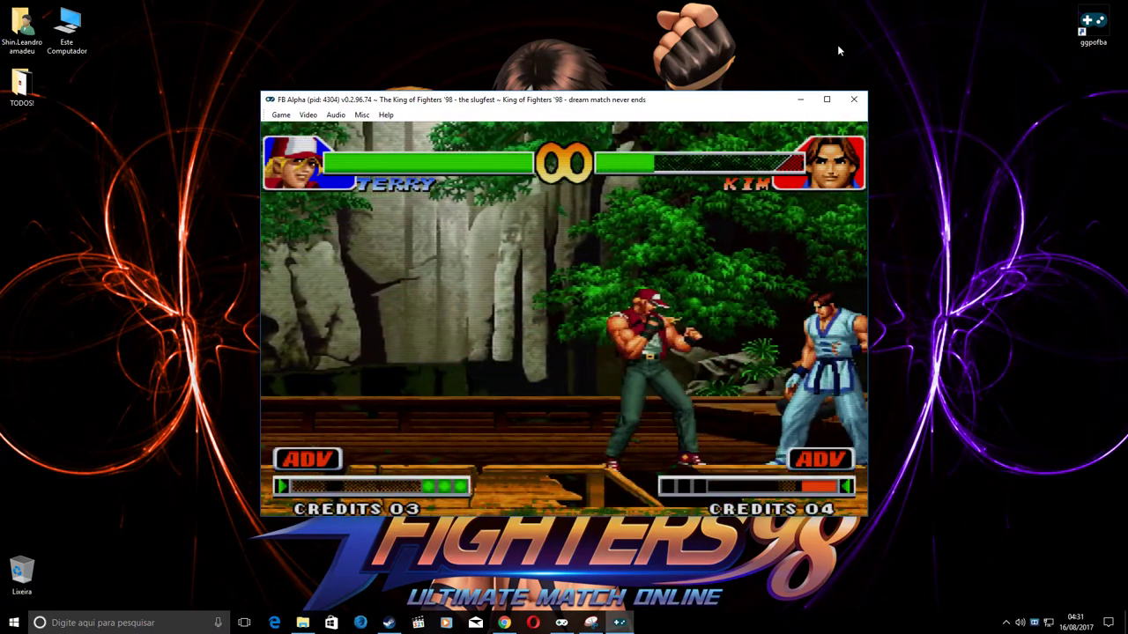
{"action": "key", "text": "Left"}
{"action": "key", "text": "Right"}
{"action": "key", "text": "Right"}
{"action": "key", "text": "z"}
{"action": "key", "text": "z"}
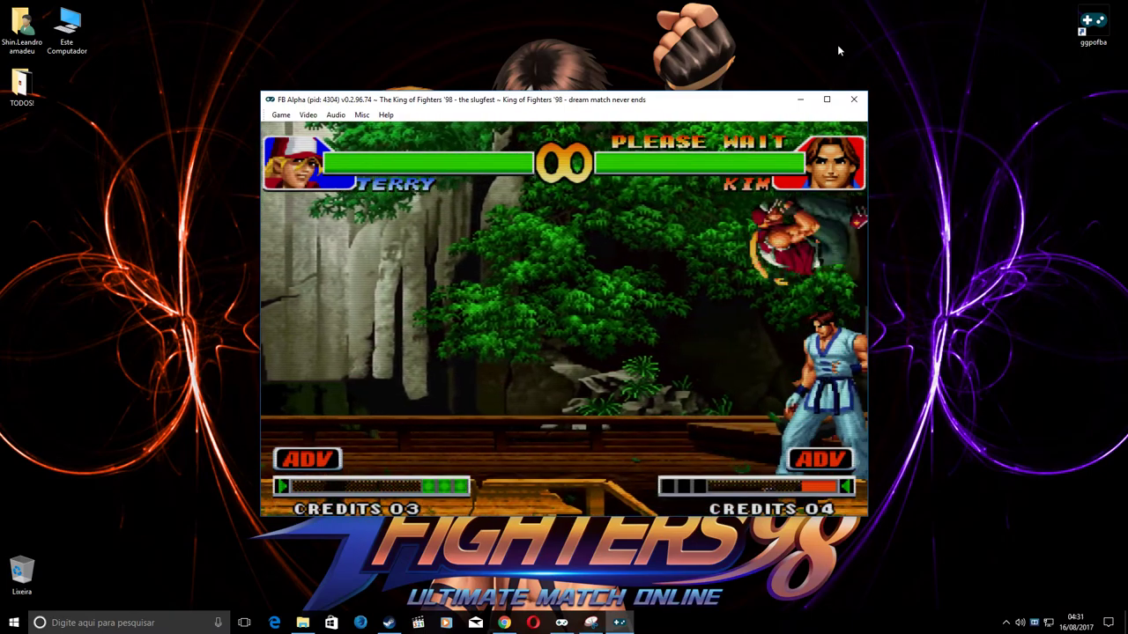
{"action": "key", "text": "z"}
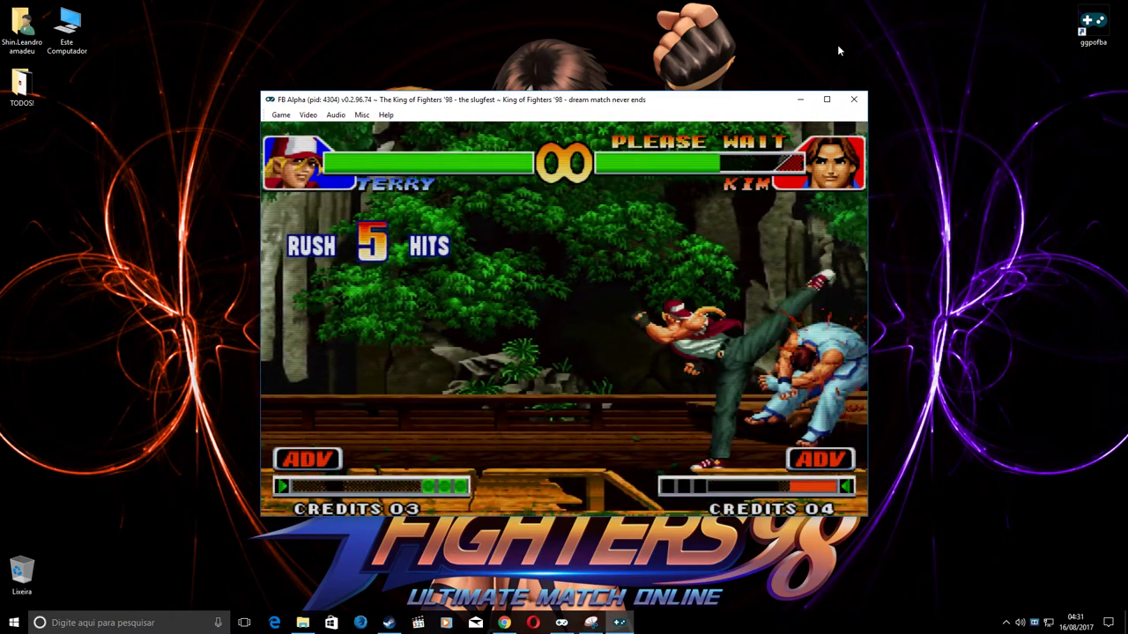